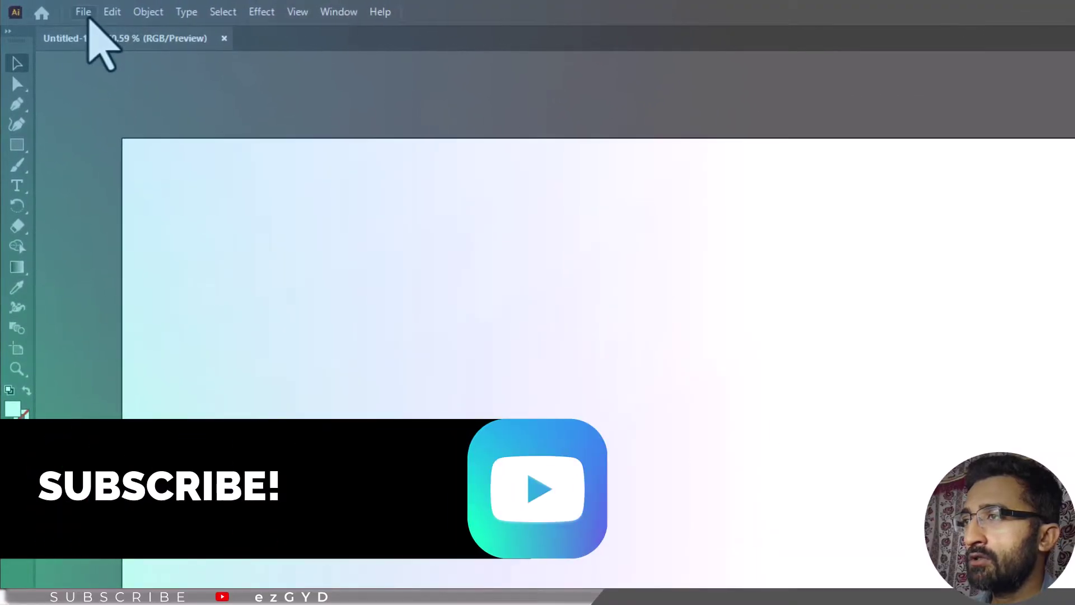
Step: Place the daisy photo at full size, with its corner near the artboard's upper-left corner
{"action": "left_click", "coordinate": [76, 11]}
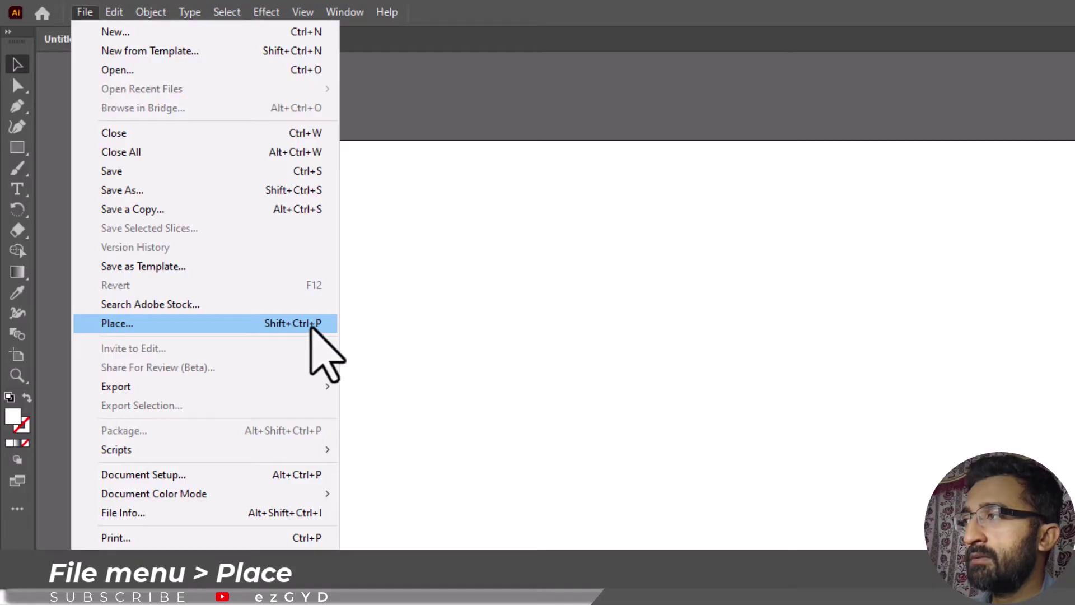
{"action": "left_click", "coordinate": [268, 327]}
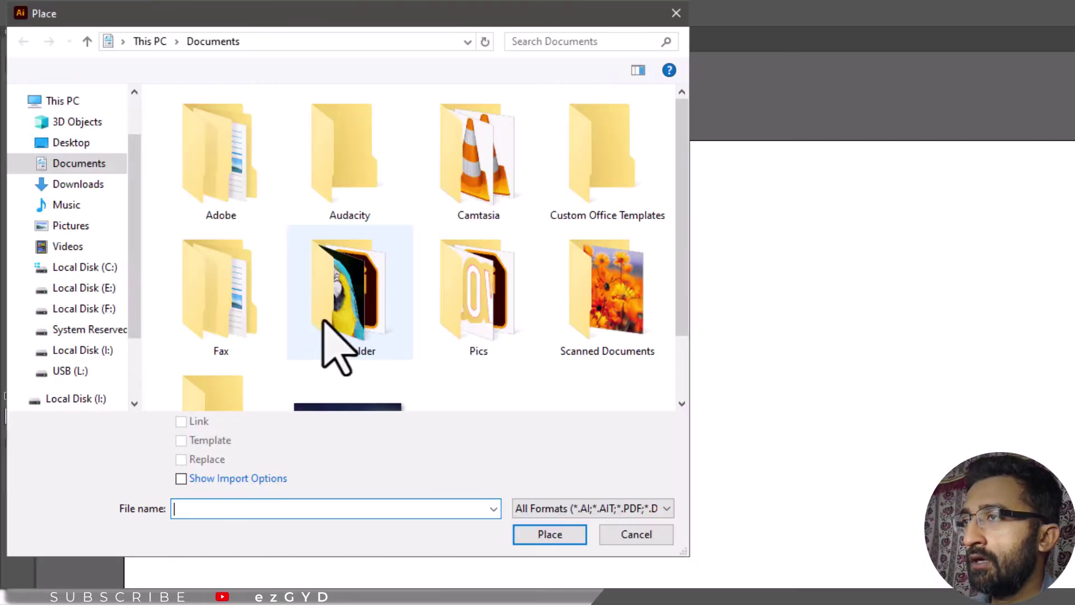
{"action": "scroll", "coordinate": [336, 324], "scroll_direction": "down", "scroll_amount": 2}
{"action": "left_click", "coordinate": [371, 353]}
{"action": "left_click", "coordinate": [536, 536]}
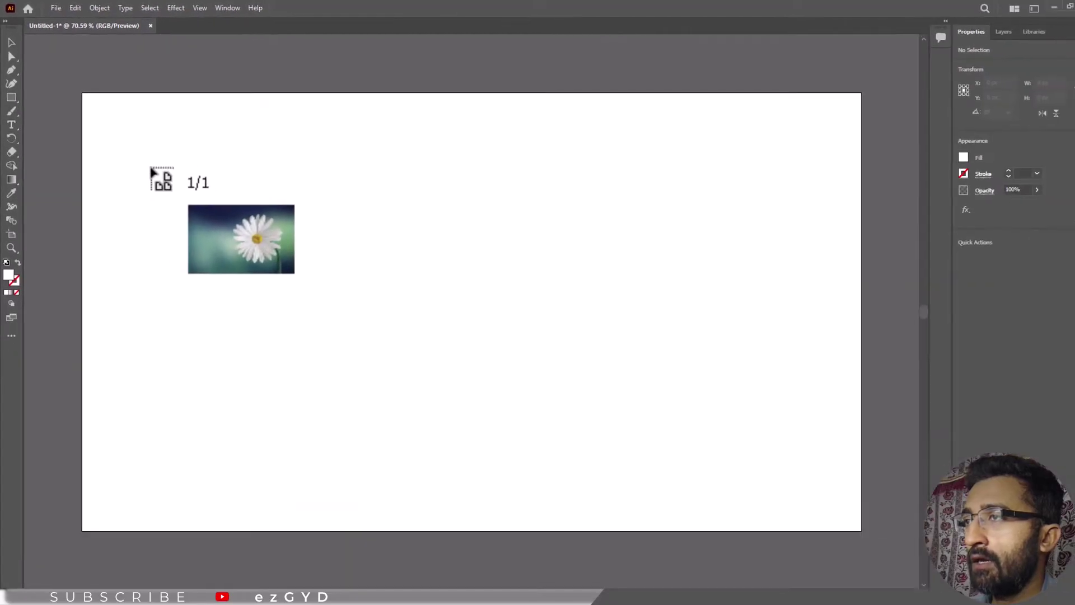
{"action": "left_click", "coordinate": [93, 104]}
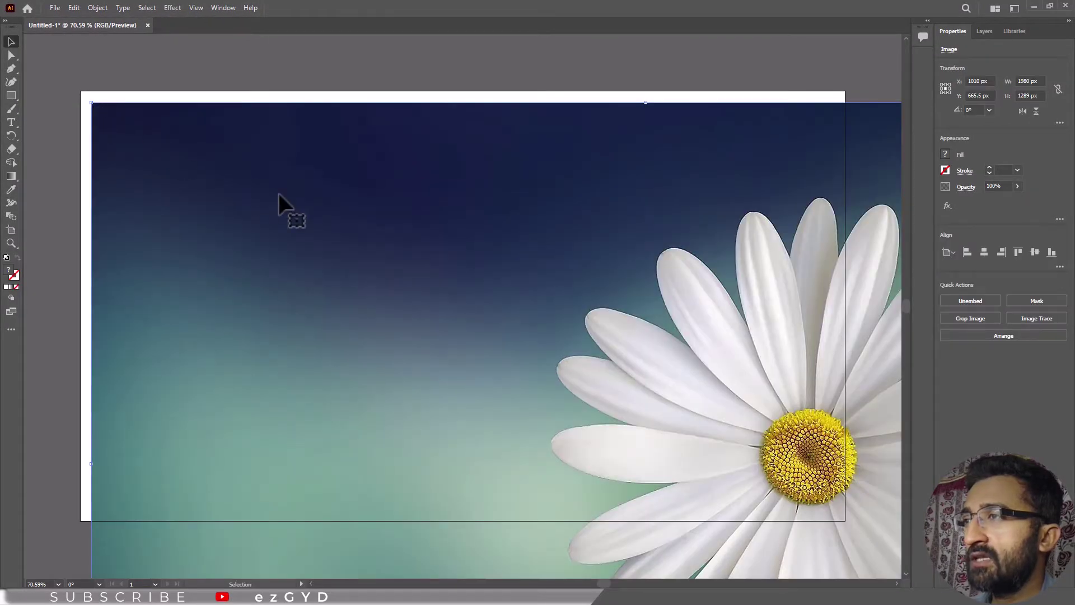
Step: Move the daisy photo up and to the left until the flower lies over the artboard's middle
{"action": "left_click_drag", "start_coordinate": [521, 286], "coordinate": [399, 276]}
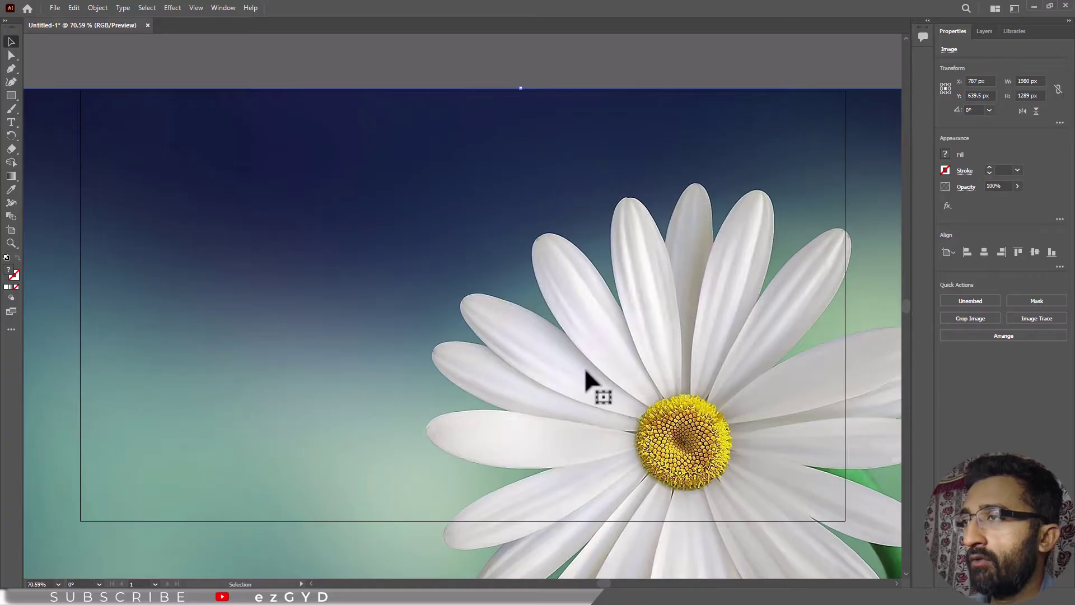
{"action": "left_click_drag", "start_coordinate": [590, 379], "coordinate": [479, 343]}
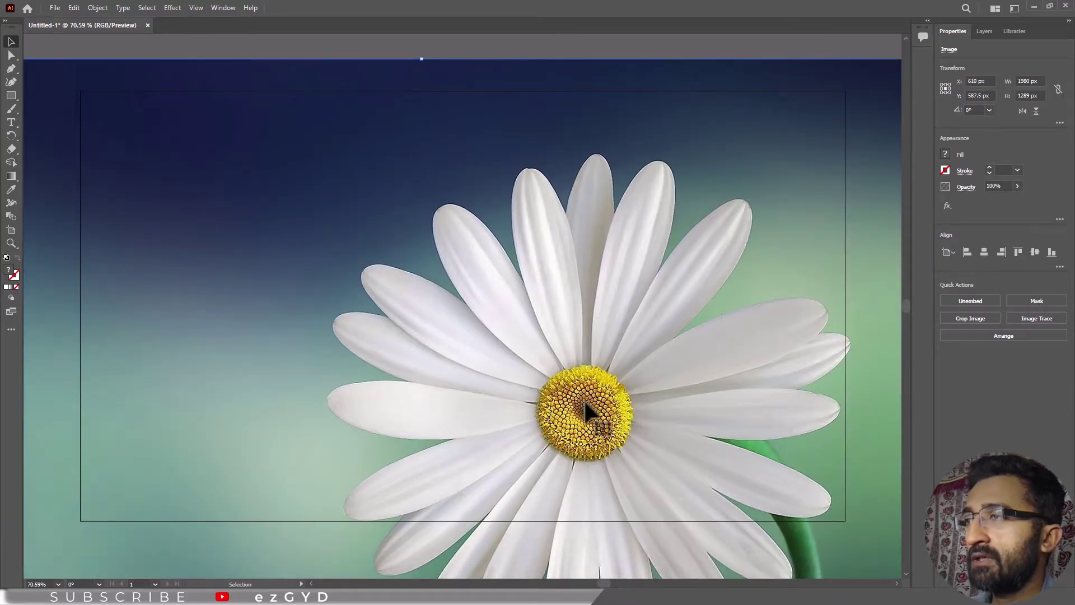
{"action": "left_click_drag", "start_coordinate": [586, 404], "coordinate": [554, 332]}
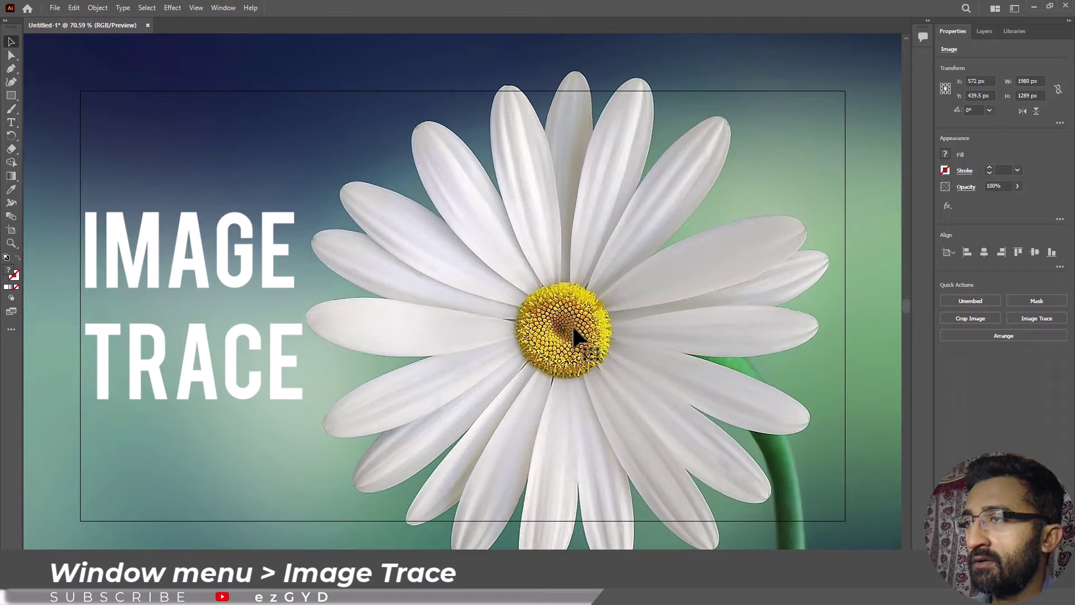
Step: Trace the daisy photo with the Low Fidelity Photo preset of Image Trace
{"action": "left_click", "coordinate": [223, 7]}
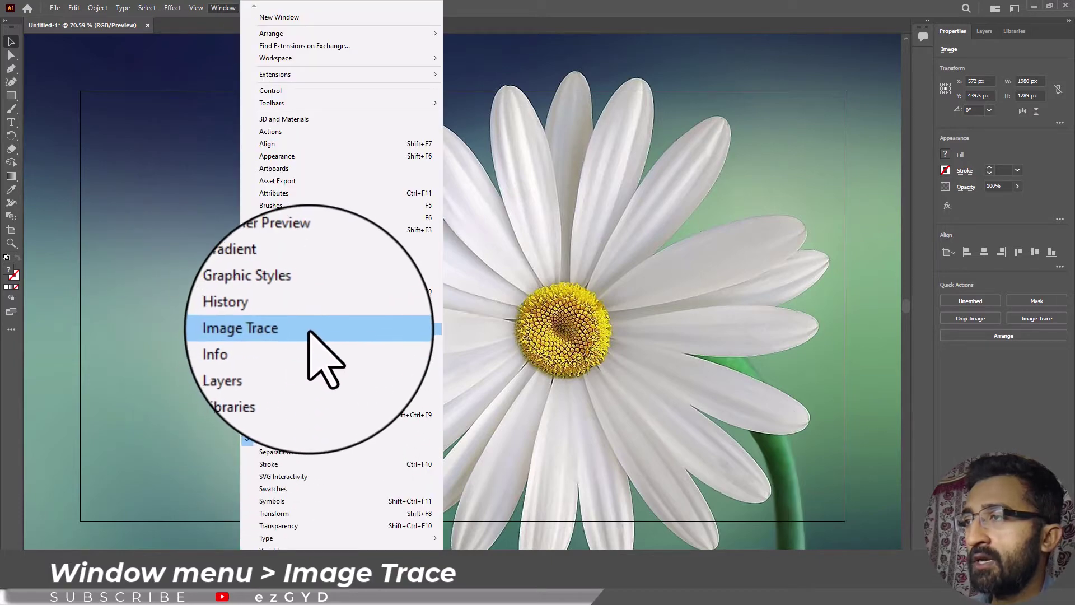
{"action": "left_click", "coordinate": [301, 336]}
{"action": "mouse_move", "coordinate": [280, 282]}
{"action": "left_mouse_down"}
{"action": "mouse_move", "coordinate": [586, 266]}
{"action": "mouse_move", "coordinate": [783, 223]}
{"action": "left_mouse_up"}
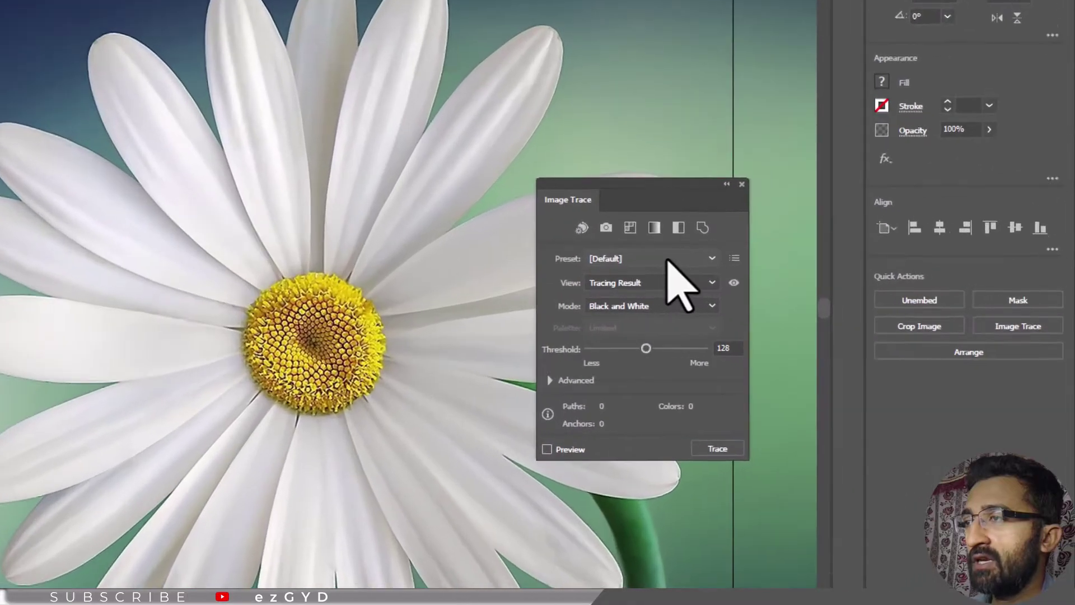
{"action": "left_click", "coordinate": [787, 274]}
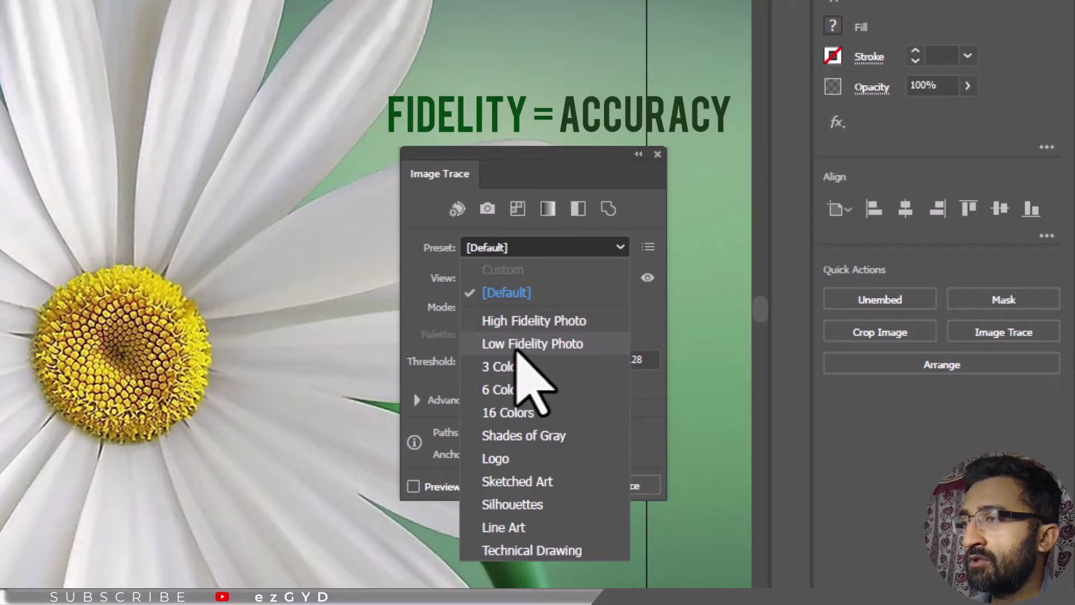
{"action": "left_click", "coordinate": [562, 350]}
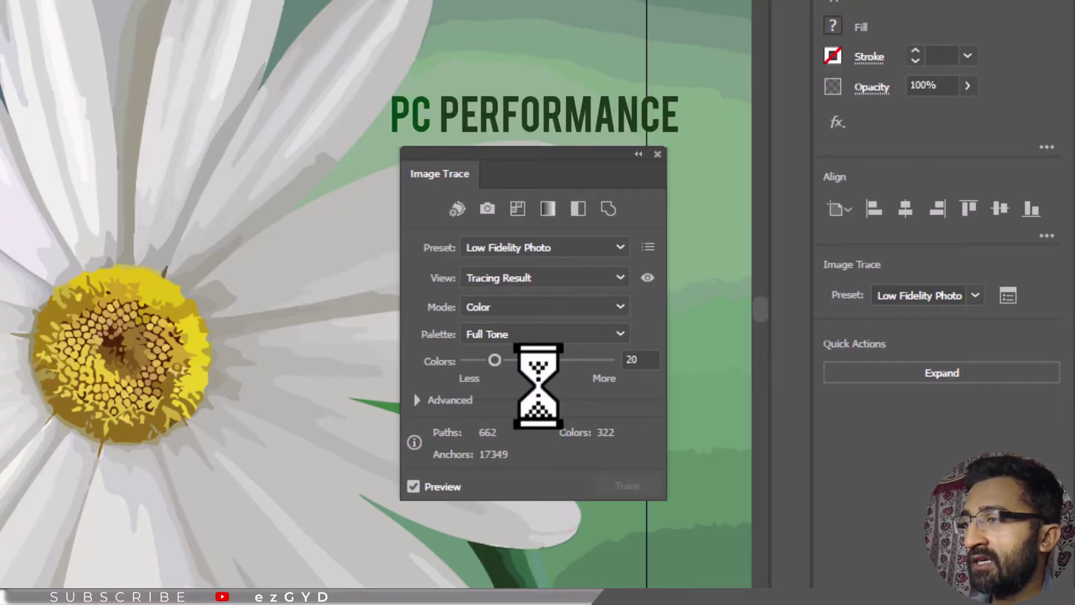
Step: Expand the traced image into paths, ungroup them and clear the selection
{"action": "left_click", "coordinate": [891, 374]}
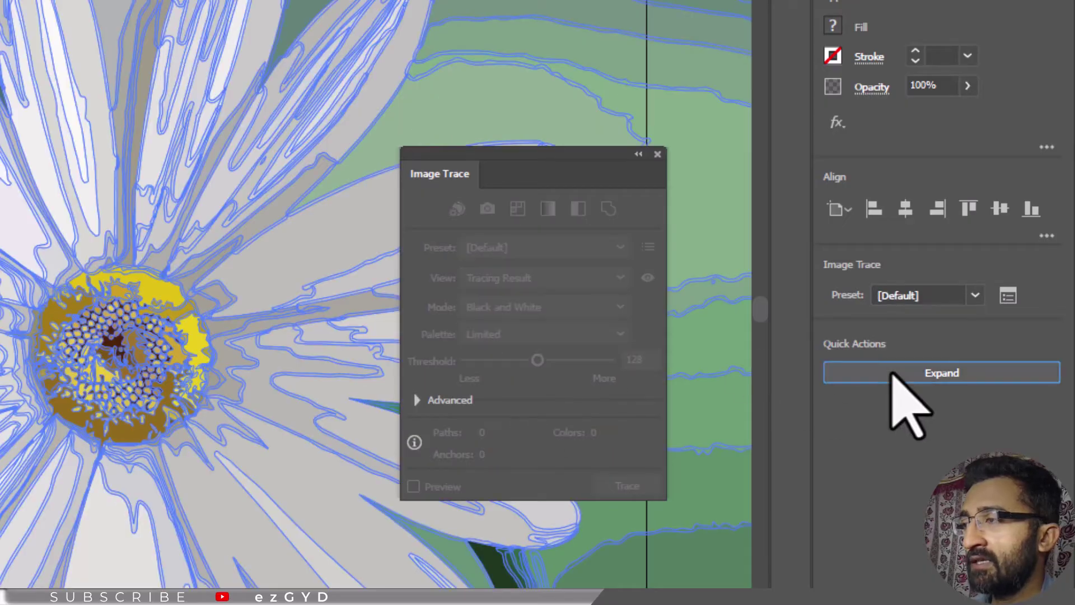
{"action": "left_click", "coordinate": [1036, 385]}
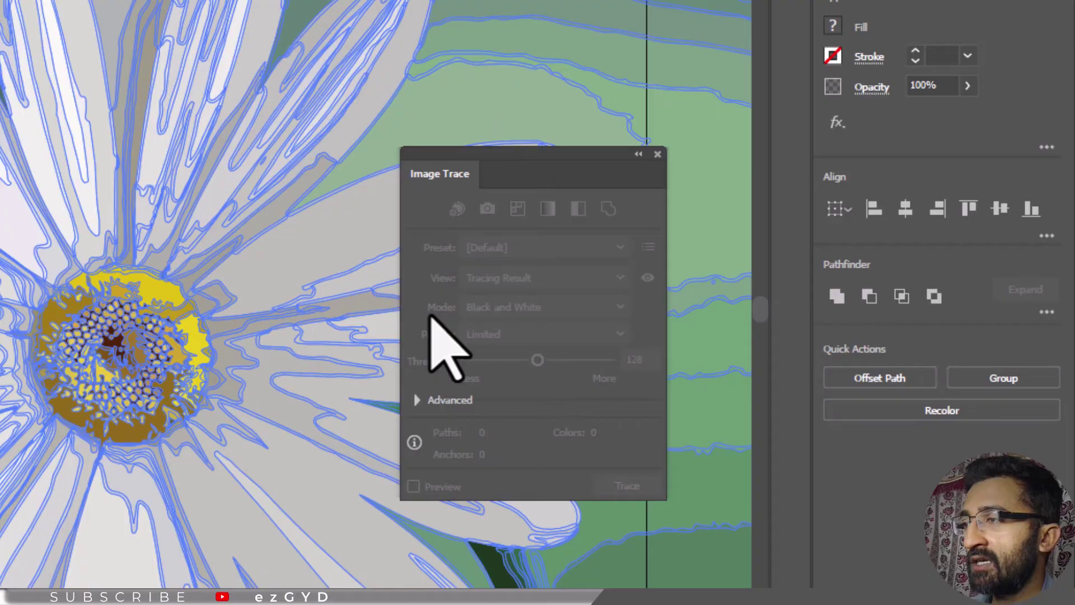
{"action": "key", "text": "ctrl+minus"}
{"action": "key", "text": "ctrl+minus"}
{"action": "key", "text": "ctrl+minus"}
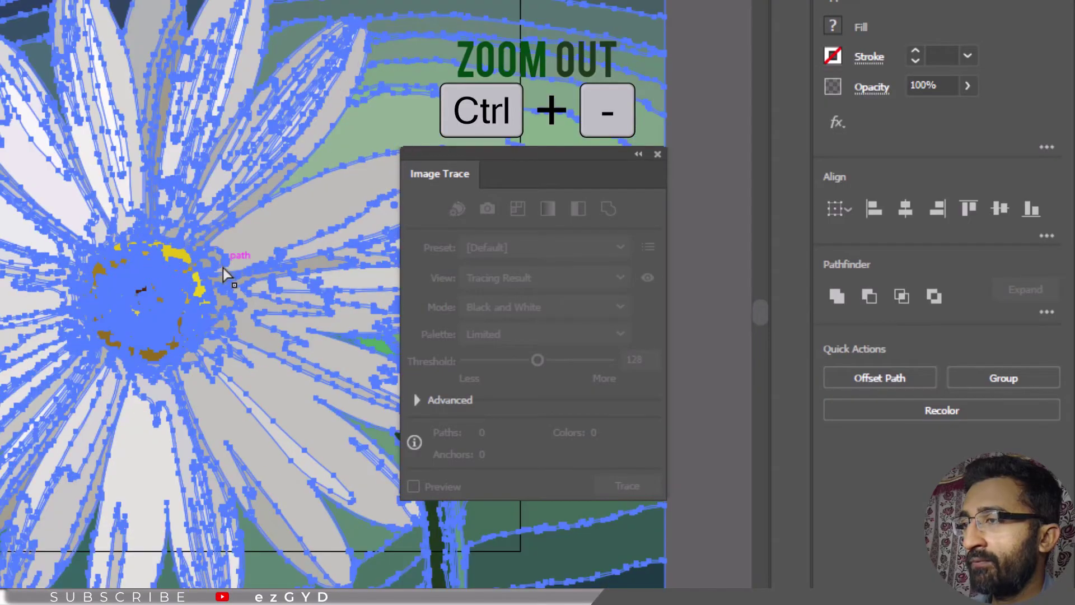
{"action": "left_click", "coordinate": [469, 39]}
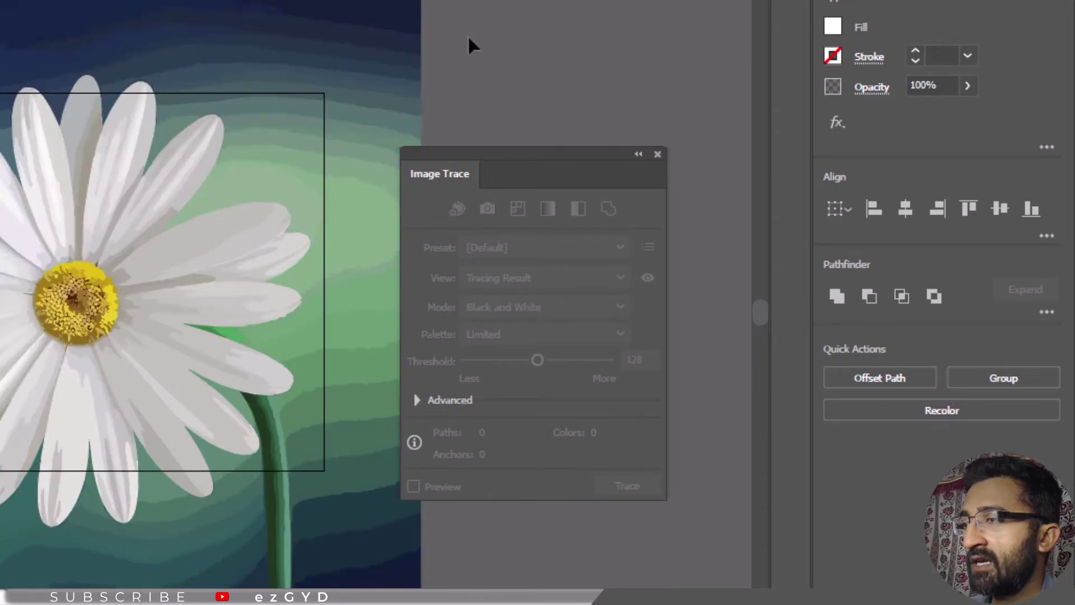
Step: Delete the large yellow and brown traced shapes in the flower's centre
{"action": "key", "text": "z"}
{"action": "left_click_drag", "start_coordinate": [40, 261], "coordinate": [302, 514]}
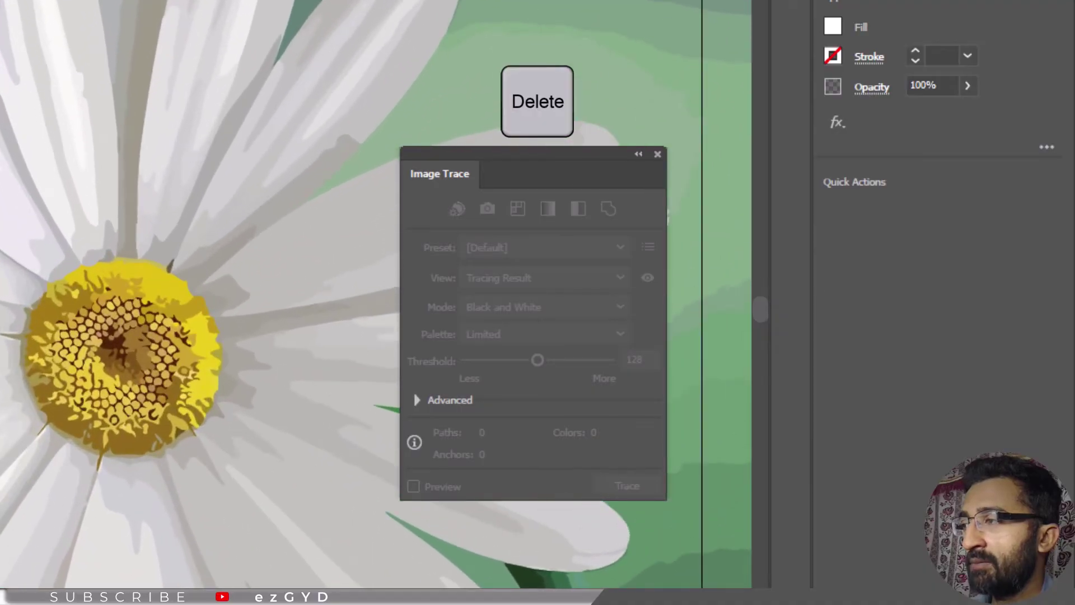
{"action": "left_click", "coordinate": [169, 283]}
{"action": "left_click", "coordinate": [107, 368]}
{"action": "key", "text": "Delete"}
{"action": "left_click", "coordinate": [187, 386]}
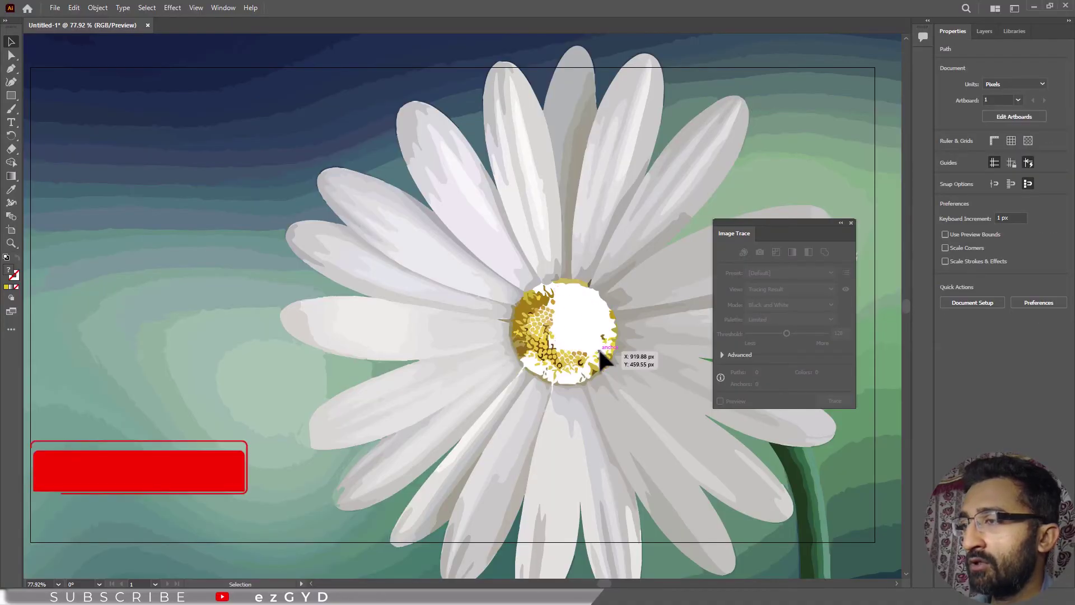
{"action": "key", "text": "Delete"}
{"action": "scroll", "coordinate": [91, 387], "scroll_direction": "up", "scroll_amount": 3}
{"action": "left_click", "coordinate": [448, 289]}
{"action": "key", "text": "Delete"}
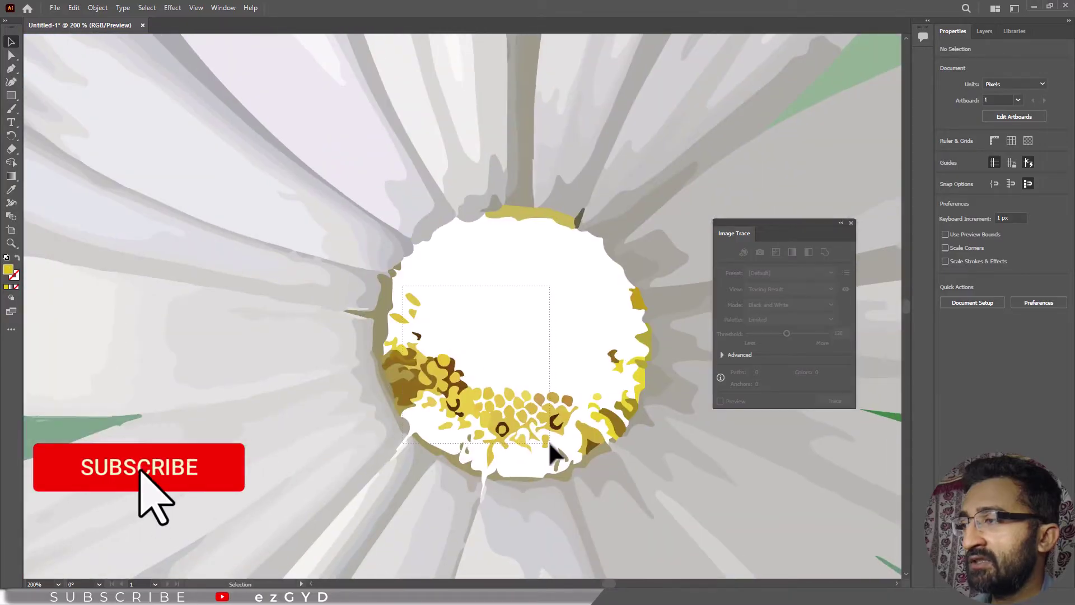
Step: Delete the remaining small yellow and brown fragments inside and along the rim of the flower's centre
{"action": "left_click_drag", "start_coordinate": [550, 443], "coordinate": [551, 444]}
{"action": "key", "text": "Delete"}
{"action": "mouse_move", "coordinate": [576, 335]}
{"action": "left_mouse_down"}
{"action": "mouse_move", "coordinate": [636, 396]}
{"action": "mouse_move", "coordinate": [452, 442]}
{"action": "left_mouse_up"}
{"action": "key", "text": "Delete"}
{"action": "left_click", "coordinate": [637, 299]}
{"action": "left_click", "coordinate": [560, 218]}
{"action": "key", "text": "Delete"}
{"action": "left_click", "coordinate": [611, 421]}
{"action": "key", "text": "Delete"}
{"action": "key", "text": "Delete"}
{"action": "left_click", "coordinate": [447, 426]}
{"action": "key", "text": "Delete"}
{"action": "left_click_drag", "start_coordinate": [540, 437], "coordinate": [565, 461]}
{"action": "key", "text": "Delete"}
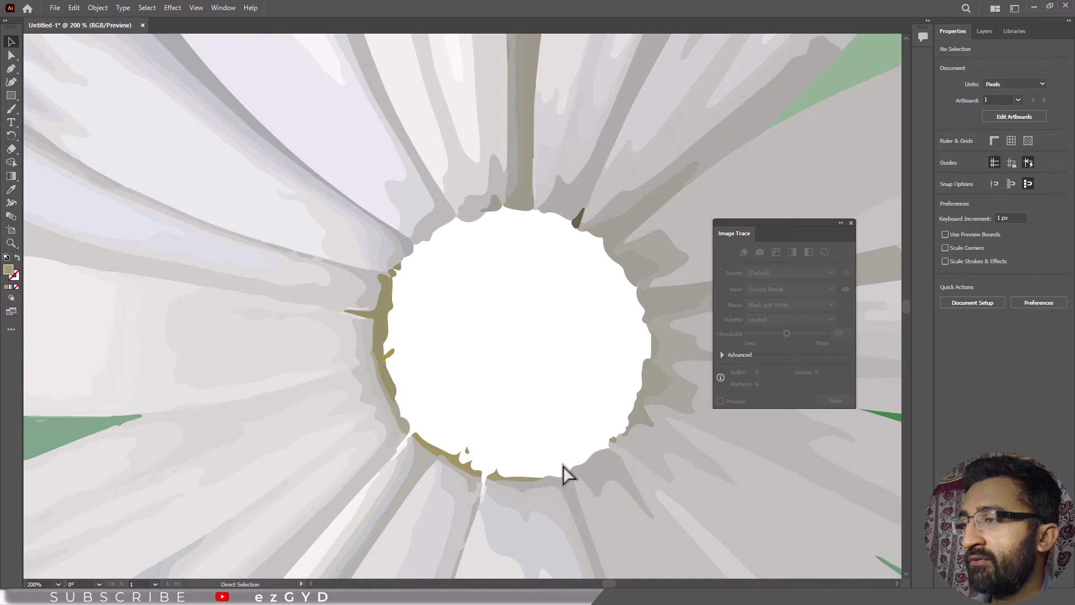
Step: Delete most of the traced blue and green background shapes around the flower, together with its stem
{"action": "key", "text": "ctrl+0"}
{"action": "key", "text": "ctrl+minus"}
{"action": "key", "text": "ctrl+minus"}
{"action": "key", "text": "ctrl+minus"}
{"action": "left_click_drag", "start_coordinate": [440, 321], "coordinate": [314, 266]}
{"action": "left_click", "coordinate": [239, 284]}
{"action": "key", "text": "Delete"}
{"action": "left_click_drag", "start_coordinate": [232, 80], "coordinate": [246, 243]}
{"action": "key", "text": "Delete"}
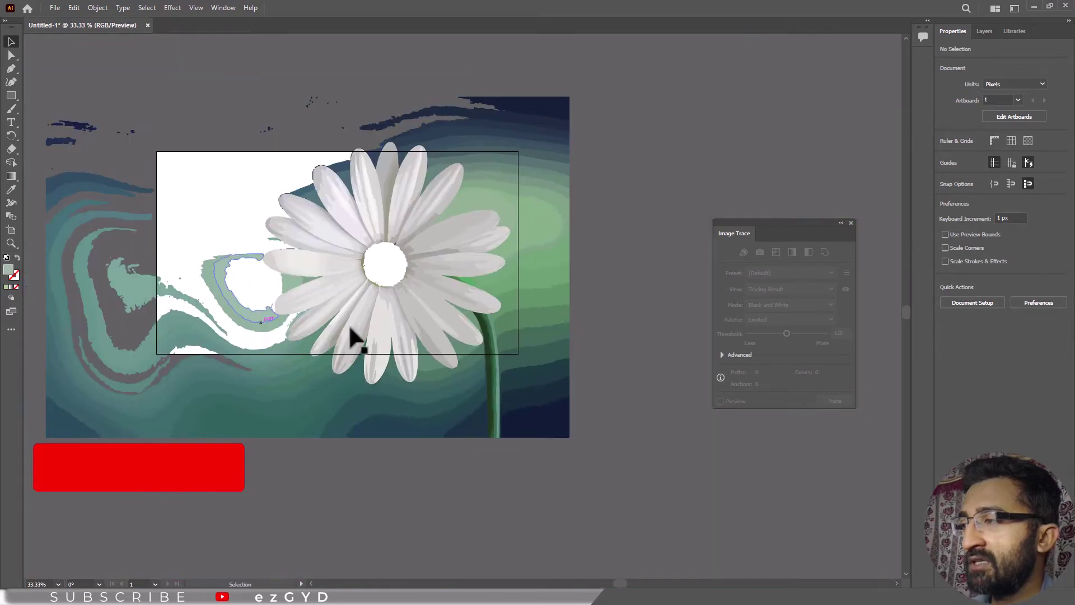
{"action": "key", "text": "Delete"}
{"action": "left_click_drag", "start_coordinate": [593, 81], "coordinate": [118, 395]}
{"action": "key", "text": "Delete"}
{"action": "left_click_drag", "start_coordinate": [34, 93], "coordinate": [185, 402]}
{"action": "key", "text": "Delete"}
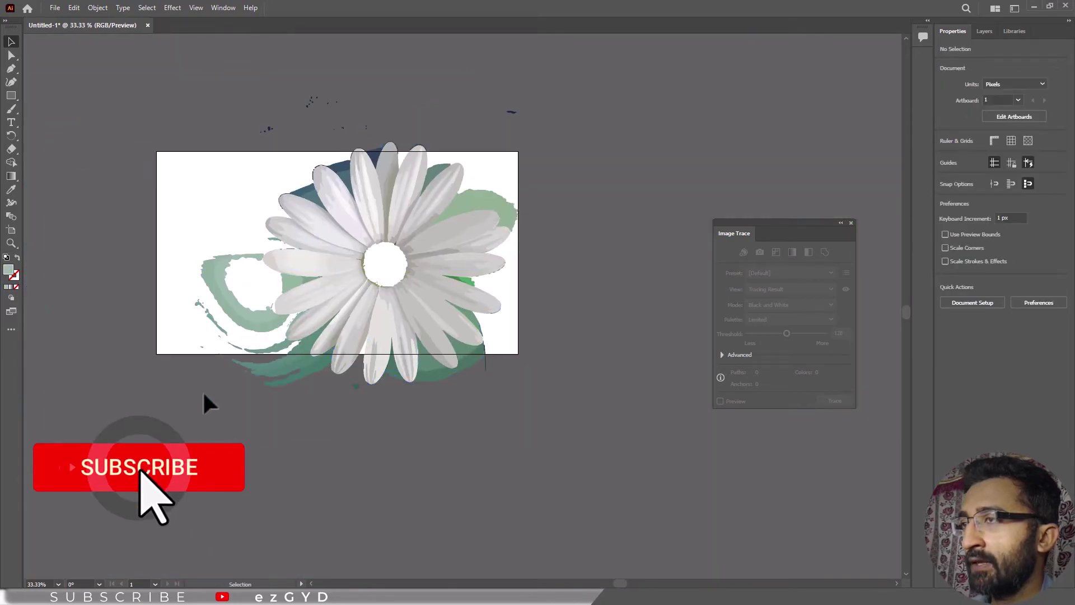
Step: Close the Image Trace panel and delete all remaining traced artwork from the document
{"action": "key", "text": "z"}
{"action": "mouse_move", "coordinate": [354, 312]}
{"action": "left_mouse_down"}
{"action": "mouse_move", "coordinate": [484, 420]}
{"action": "mouse_move", "coordinate": [477, 463]}
{"action": "left_mouse_up"}
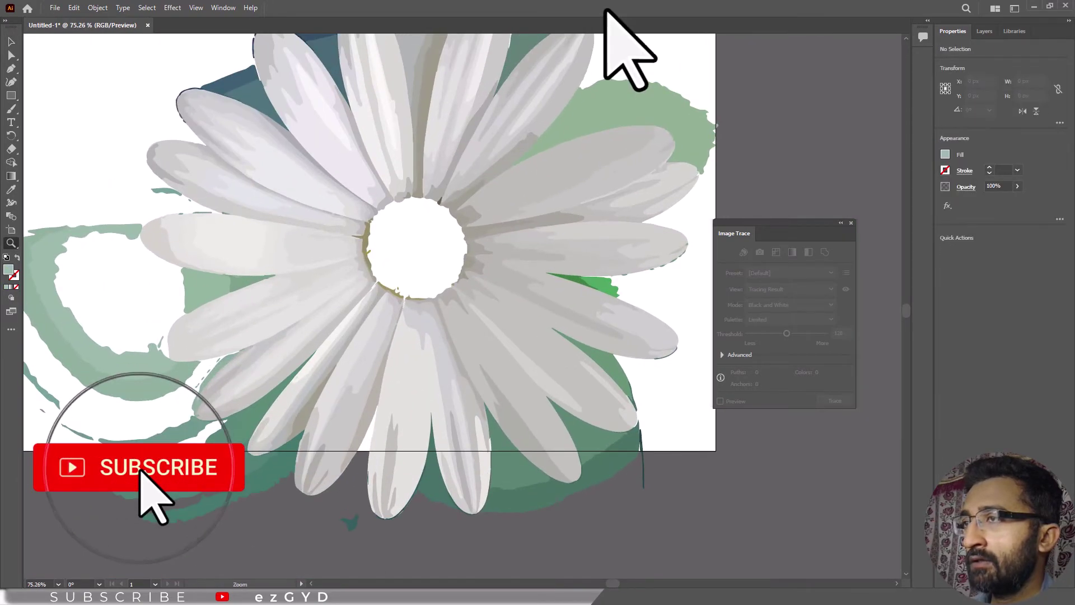
{"action": "left_click", "coordinate": [852, 223]}
{"action": "key", "text": "ctrl+0"}
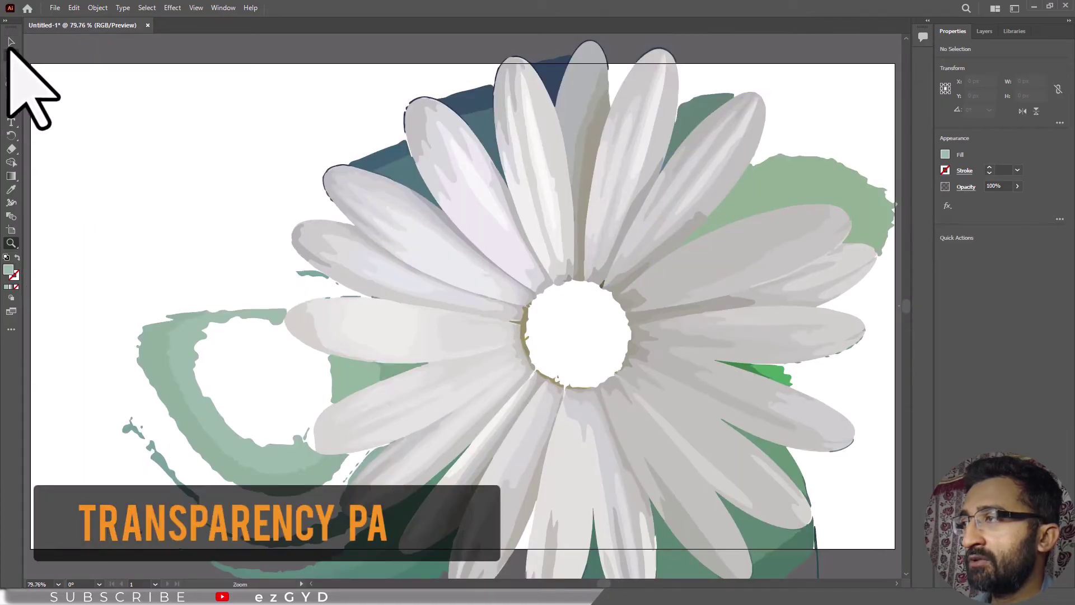
{"action": "left_click", "coordinate": [11, 42]}
{"action": "key", "text": "ctrl+minus"}
{"action": "key", "text": "ctrl+minus"}
{"action": "key", "text": "ctrl+minus"}
{"action": "key", "text": "ctrl+a"}
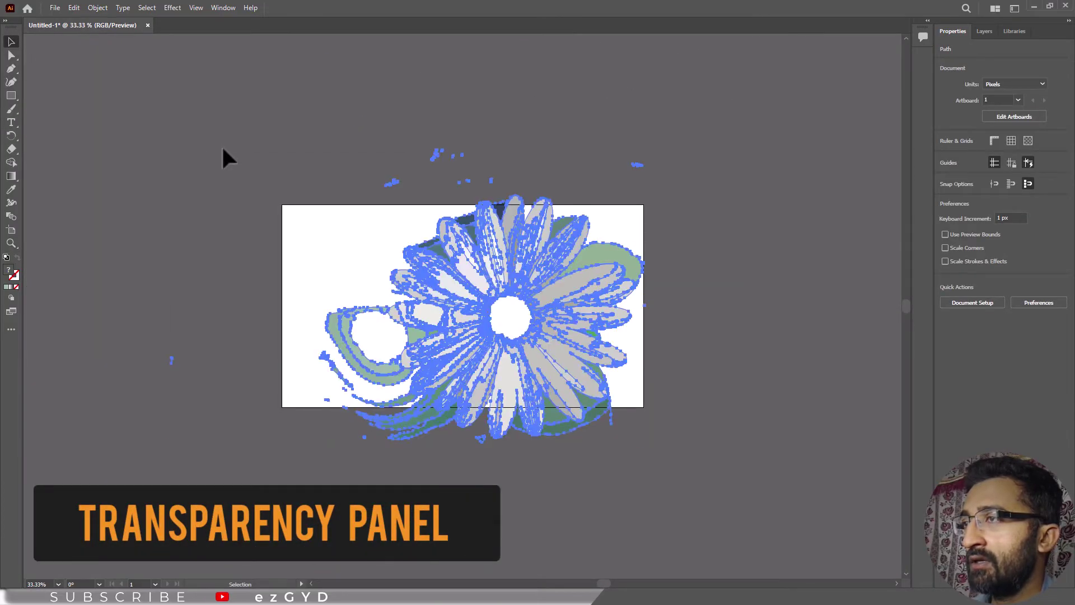
{"action": "key", "text": "Delete"}
Step: Place the daisy photo again on the empty artboard and shift it so the flower lies within the artboard
{"action": "left_click", "coordinate": [55, 8]}
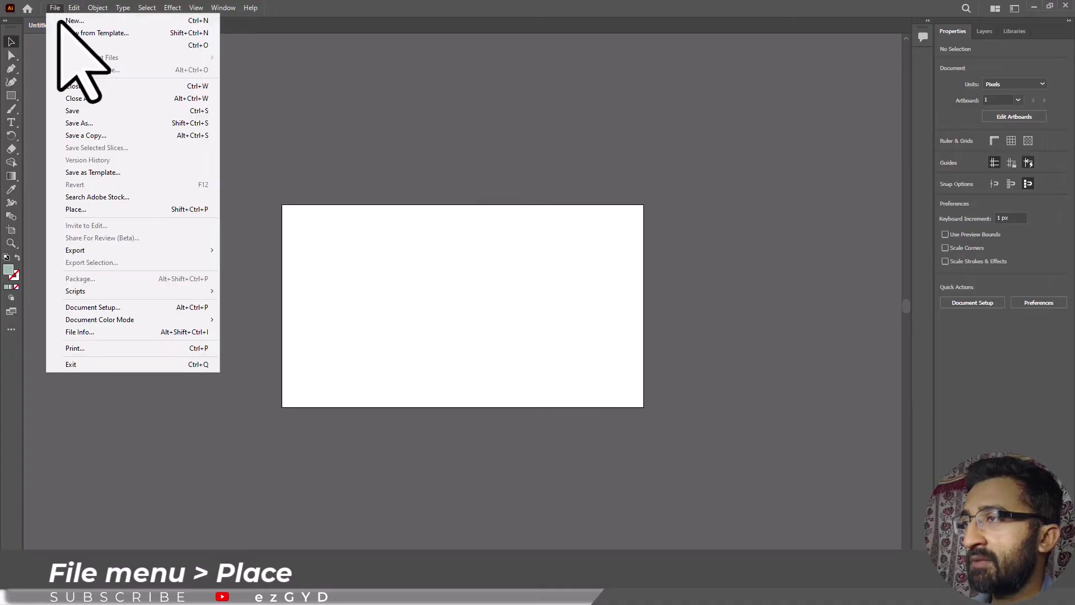
{"action": "left_click", "coordinate": [68, 209]}
{"action": "left_click", "coordinate": [235, 235]}
{"action": "left_click", "coordinate": [352, 346]}
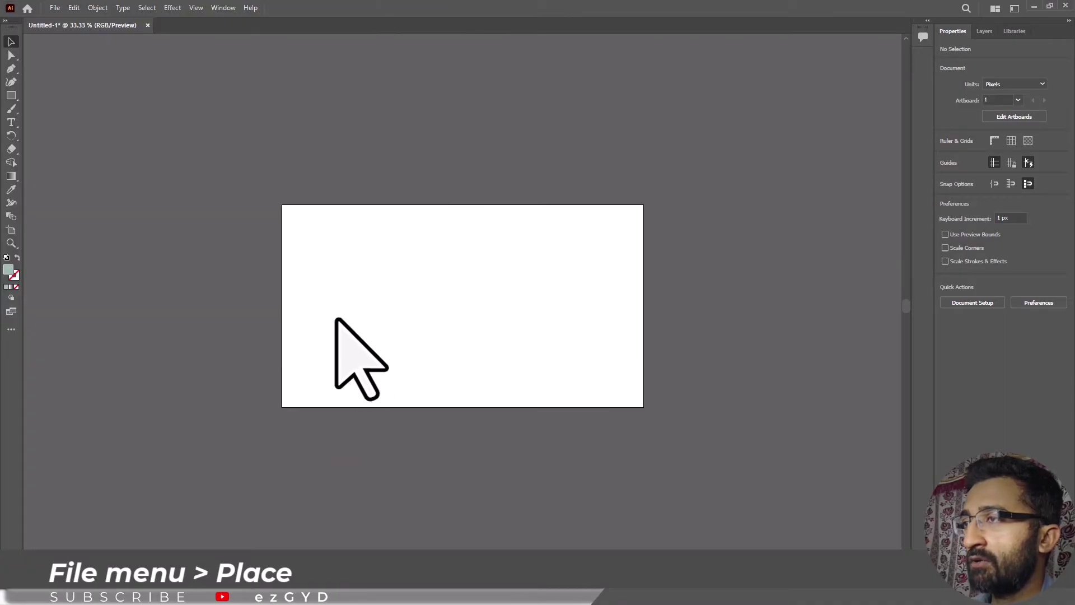
{"action": "left_click", "coordinate": [350, 291]}
{"action": "left_click_drag", "start_coordinate": [482, 344], "coordinate": [406, 280]}
Step: Try covering the flower's yellow centre with an ellipse of about 130 × 125 px, and undo it
{"action": "key", "text": "z"}
{"action": "left_click_drag", "start_coordinate": [465, 292], "coordinate": [597, 416]}
{"action": "left_click_drag", "start_coordinate": [598, 416], "coordinate": [496, 363]}
{"action": "left_click_drag", "start_coordinate": [420, 297], "coordinate": [444, 313]}
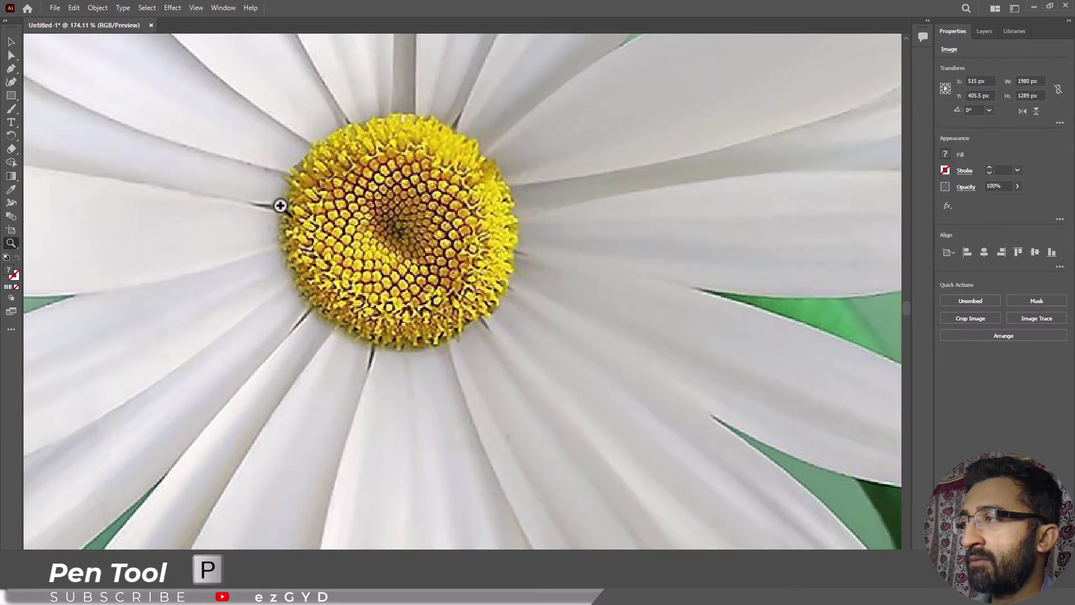
{"action": "left_click", "coordinate": [12, 70]}
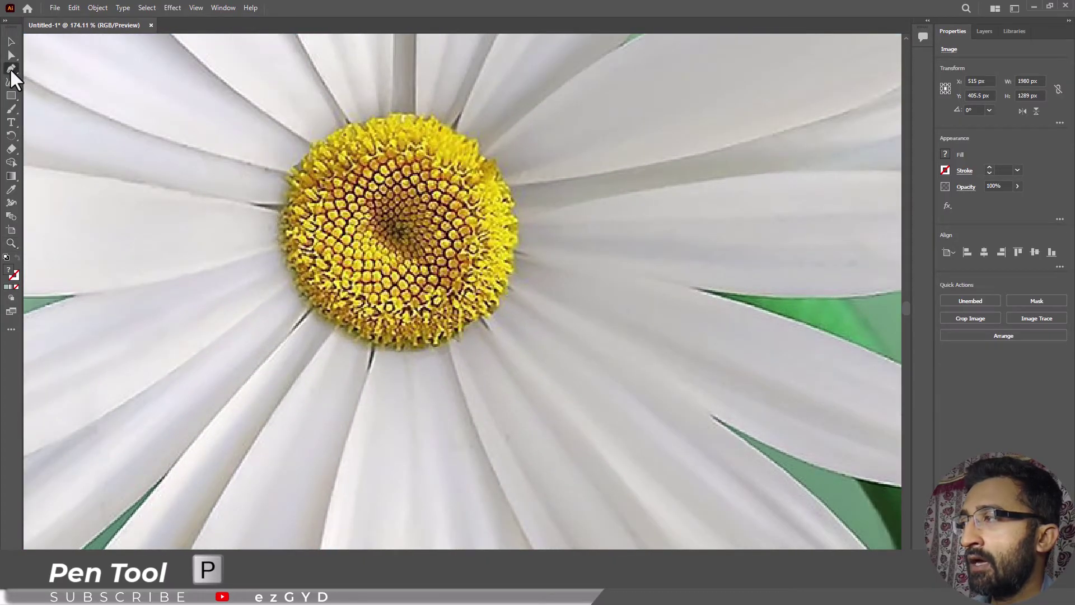
{"action": "left_click_drag", "start_coordinate": [11, 96], "coordinate": [42, 120]}
{"action": "left_click_drag", "start_coordinate": [304, 134], "coordinate": [479, 302]}
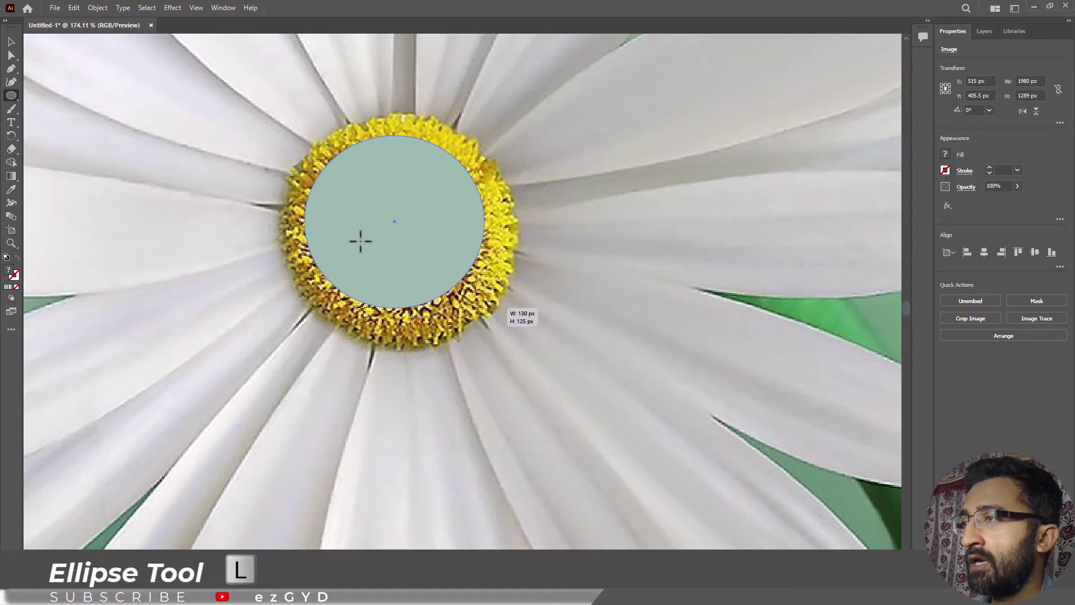
{"action": "left_click_drag", "start_coordinate": [360, 241], "coordinate": [360, 241]}
{"action": "key", "text": "ctrl+z"}
Step: Start a Pen tool path at the top of the yellow centre, placing anchor points along its upper-right edge
{"action": "left_click", "coordinate": [11, 68]}
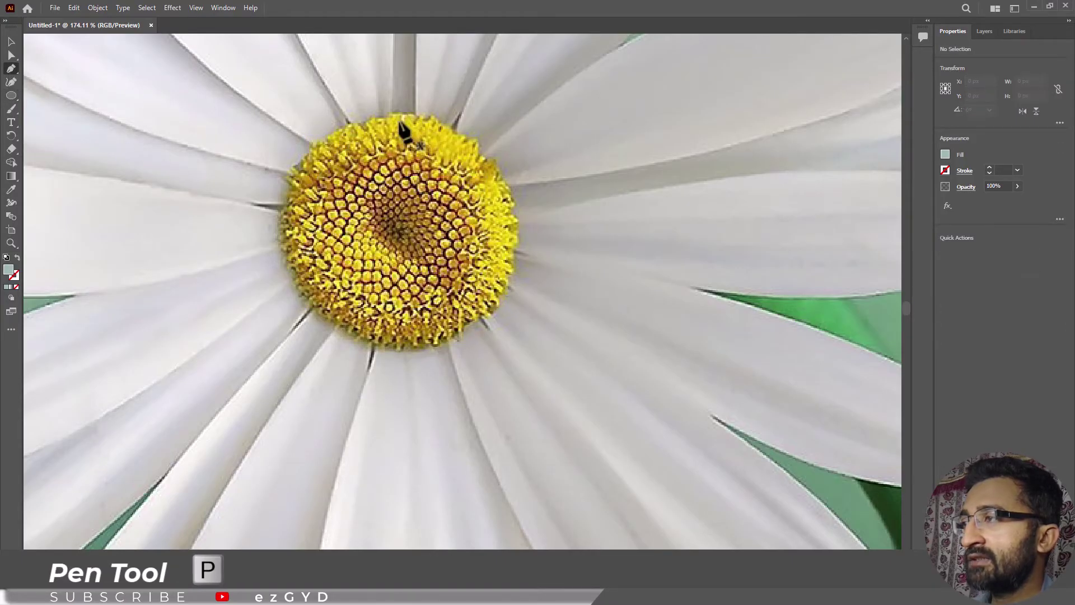
{"action": "scroll", "coordinate": [400, 124], "scroll_direction": "up", "scroll_amount": 4}
{"action": "left_click", "coordinate": [465, 303]}
{"action": "left_click", "coordinate": [517, 294]}
{"action": "left_click", "coordinate": [588, 298]}
{"action": "left_click", "coordinate": [624, 303]}
{"action": "left_click", "coordinate": [674, 332]}
{"action": "left_click", "coordinate": [712, 356]}
{"action": "left_click", "coordinate": [745, 374]}
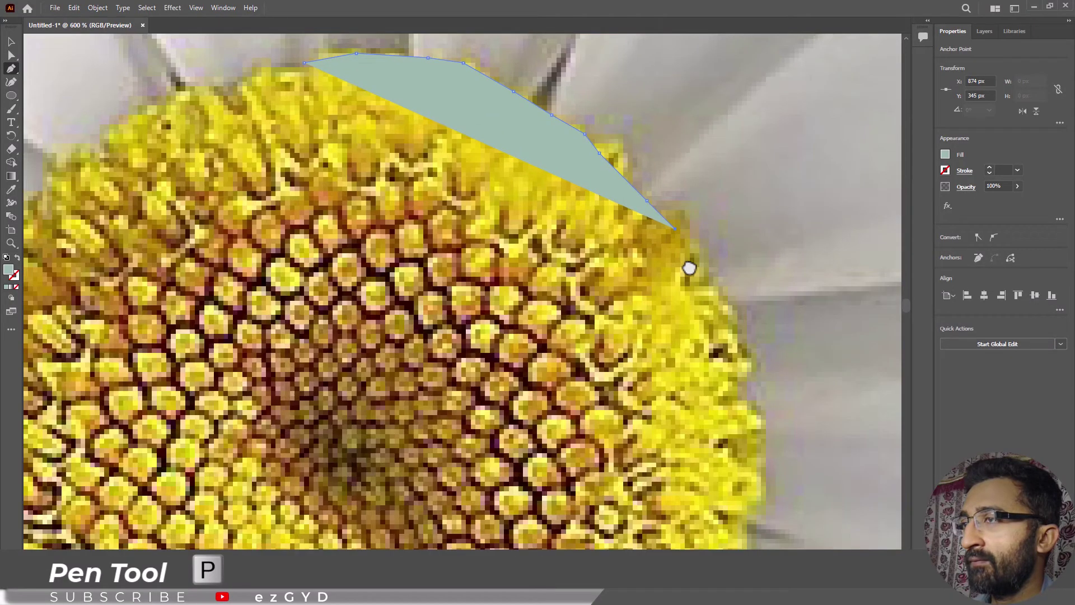
{"action": "left_click", "coordinate": [713, 286]}
{"action": "left_click", "coordinate": [728, 324]}
{"action": "left_click", "coordinate": [752, 376]}
Step: Give the unfinished path no fill and a red stroke with a weight of 3
{"action": "left_click", "coordinate": [945, 154]}
{"action": "left_click", "coordinate": [827, 196]}
{"action": "triple_click", "coordinate": [989, 166]}
{"action": "left_click", "coordinate": [945, 170]}
{"action": "left_click", "coordinate": [858, 210]}
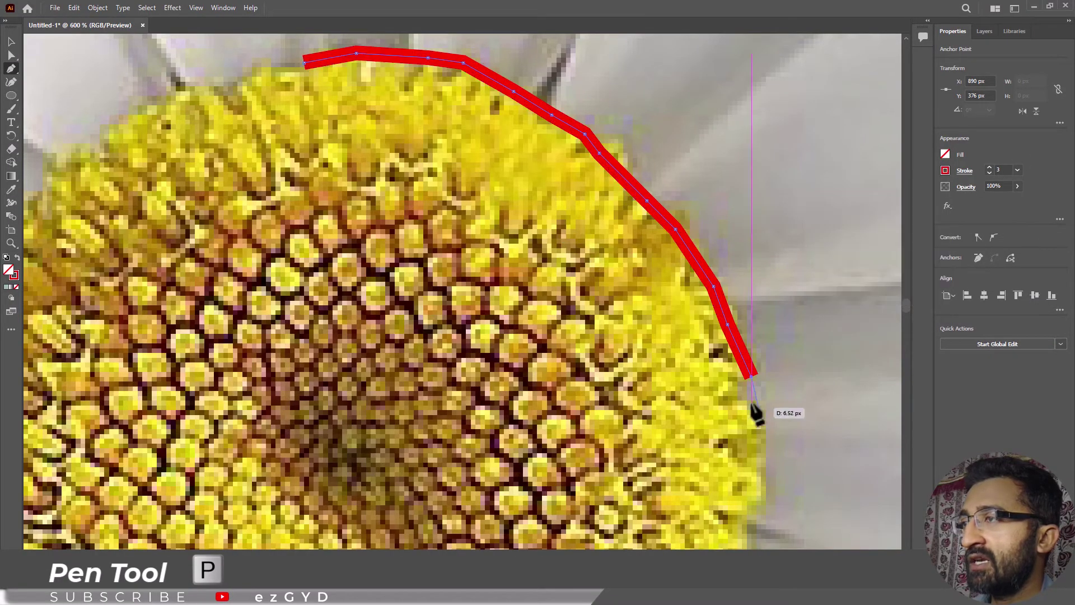
Step: Continue the Pen tool path down the right side of the yellow centre to its bottom edge
{"action": "left_click", "coordinate": [758, 424]}
{"action": "left_click_drag", "start_coordinate": [767, 448], "coordinate": [750, 244]}
{"action": "left_click", "coordinate": [731, 340]}
{"action": "left_click_drag", "start_coordinate": [695, 456], "coordinate": [705, 293]}
{"action": "left_click", "coordinate": [679, 373]}
{"action": "left_click", "coordinate": [584, 411]}
{"action": "left_click", "coordinate": [551, 466]}
{"action": "left_click_drag", "start_coordinate": [385, 495], "coordinate": [477, 407]}
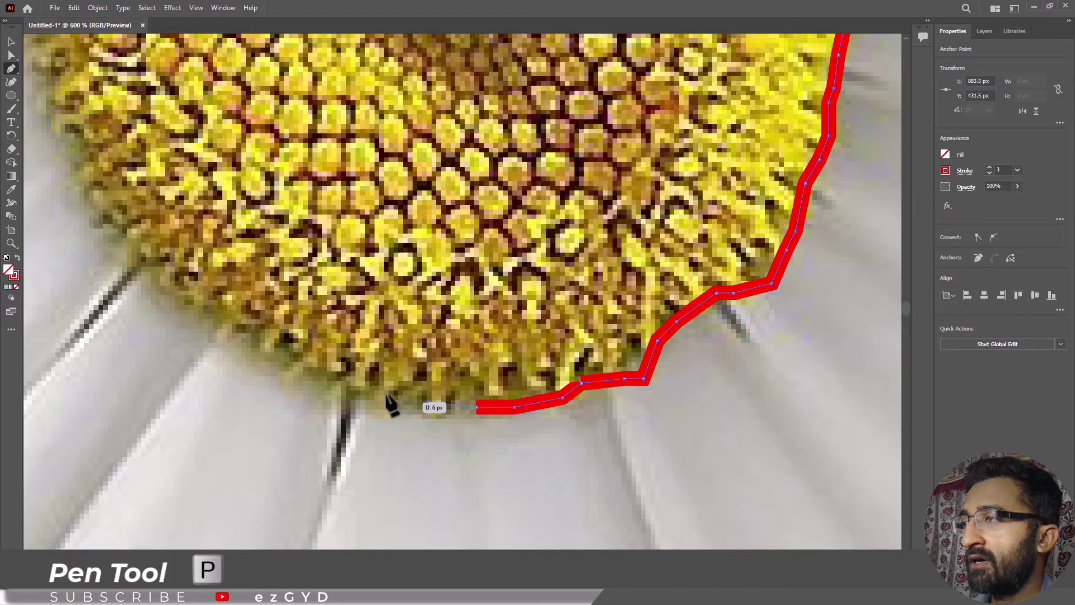
Step: Extend the path around the lower-left and left edges of the yellow centre
{"action": "left_click", "coordinate": [348, 400]}
{"action": "left_click", "coordinate": [257, 334]}
{"action": "left_click", "coordinate": [163, 252]}
{"action": "left_click_drag", "start_coordinate": [120, 220], "coordinate": [353, 374]}
{"action": "left_click", "coordinate": [288, 295]}
{"action": "left_click", "coordinate": [264, 156]}
{"action": "left_click_drag", "start_coordinate": [269, 94], "coordinate": [231, 290]}
{"action": "left_click", "coordinate": [264, 156]}
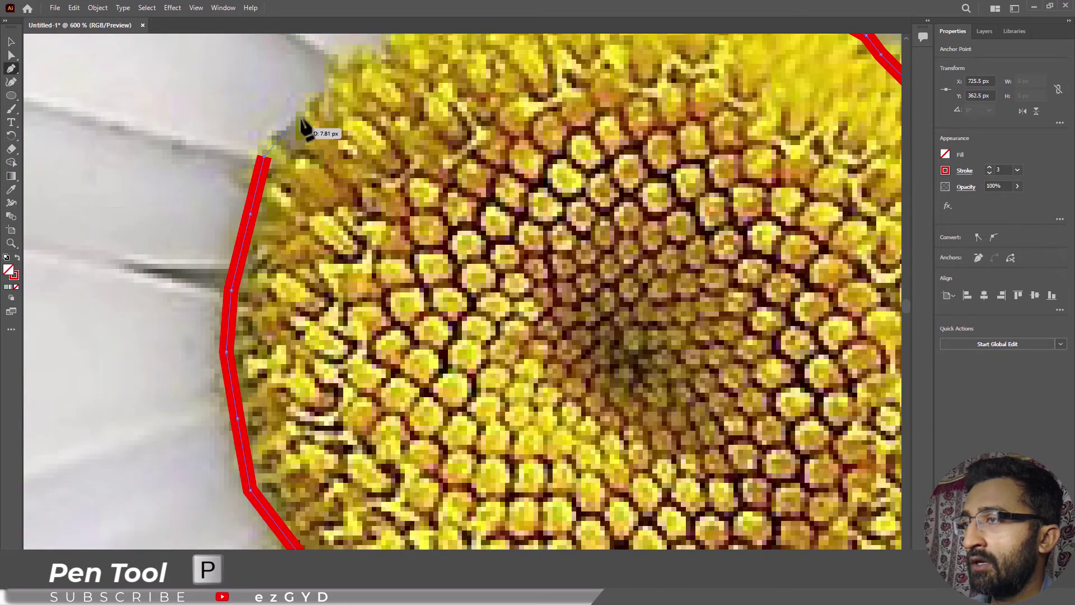
Step: Trace the upper-left edge of the yellow centre and close the path at its starting point
{"action": "left_click_drag", "start_coordinate": [301, 119], "coordinate": [255, 260]}
{"action": "left_click", "coordinate": [263, 245]}
{"action": "left_click", "coordinate": [315, 193]}
{"action": "left_click", "coordinate": [367, 156]}
{"action": "left_click", "coordinate": [421, 141]}
{"action": "left_click", "coordinate": [501, 123]}
{"action": "left_click", "coordinate": [535, 104]}
{"action": "key", "text": "ctrl+minus"}
{"action": "key", "text": "ctrl+minus"}
{"action": "key", "text": "ctrl+minus"}
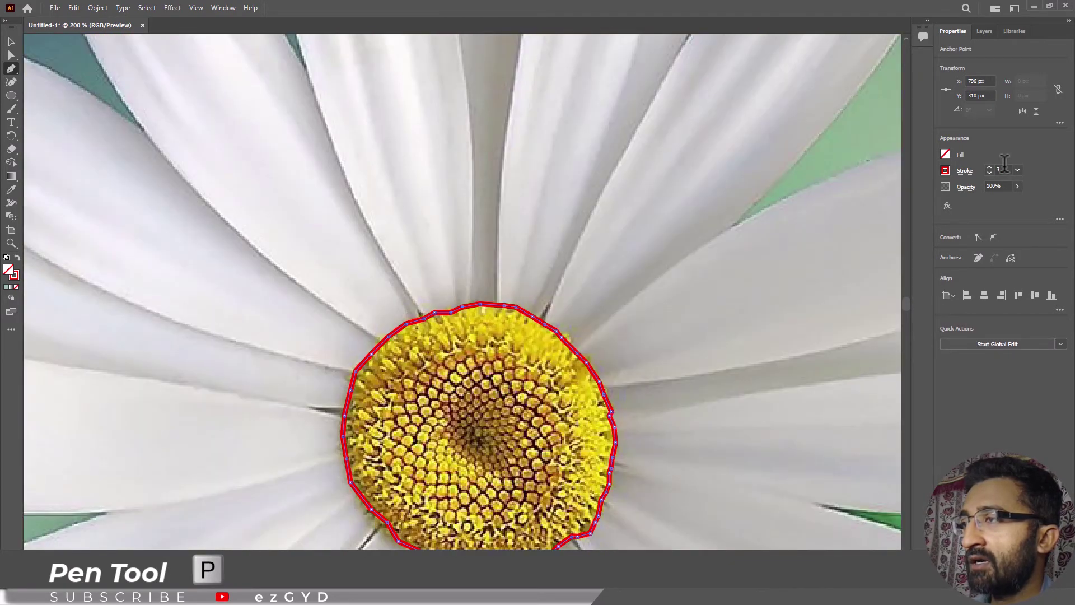
Step: Remove the stroke from the closed outline around the yellow centre and fill the shape with black
{"action": "scroll", "coordinate": [1005, 164], "scroll_direction": "down", "scroll_amount": 4}
{"action": "left_click", "coordinate": [944, 154]}
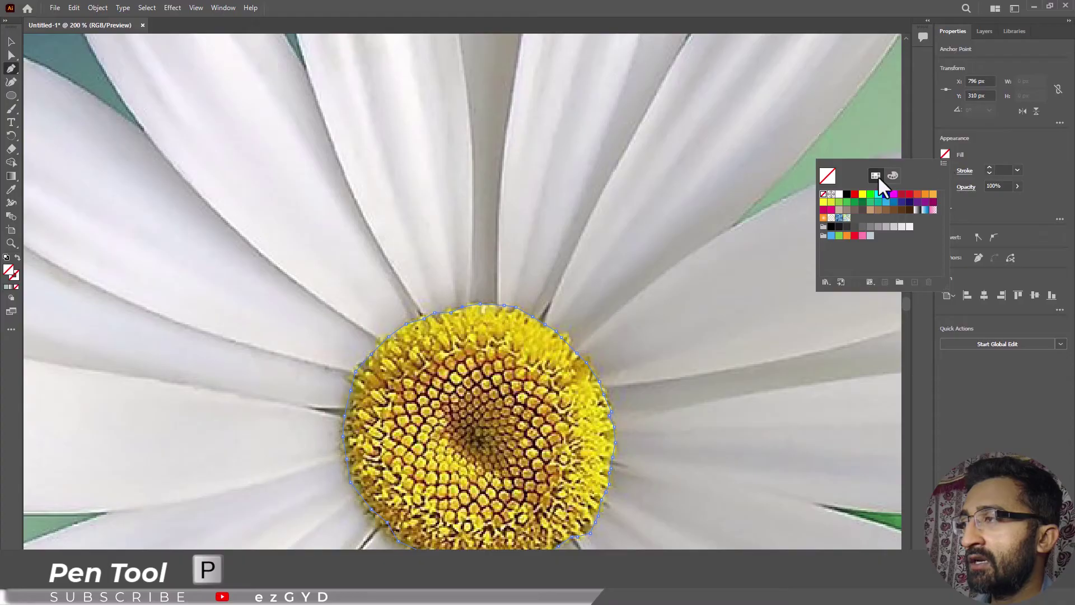
{"action": "left_click", "coordinate": [847, 194]}
Step: Show the Transparency panel and place it over the petals, clear of the black shape
{"action": "left_click", "coordinate": [219, 9]}
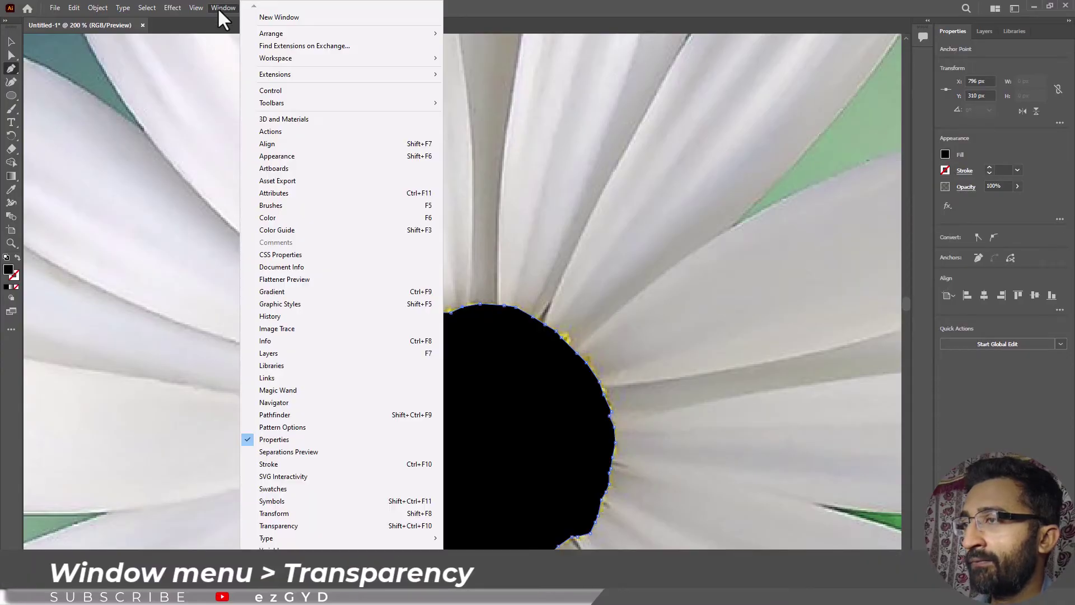
{"action": "left_click", "coordinate": [294, 525]}
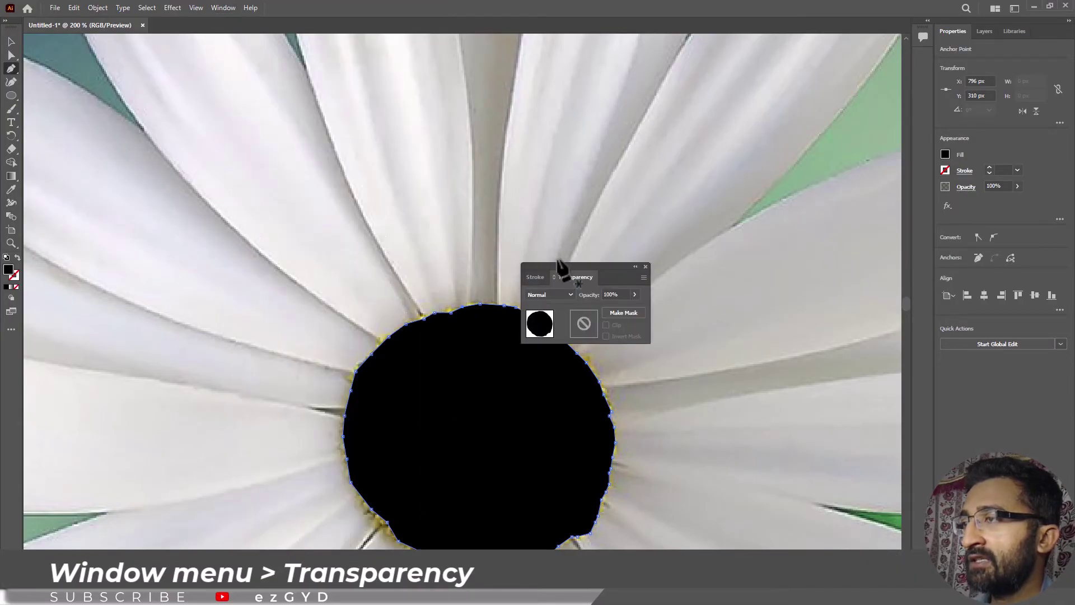
{"action": "left_click_drag", "start_coordinate": [580, 267], "coordinate": [761, 268]}
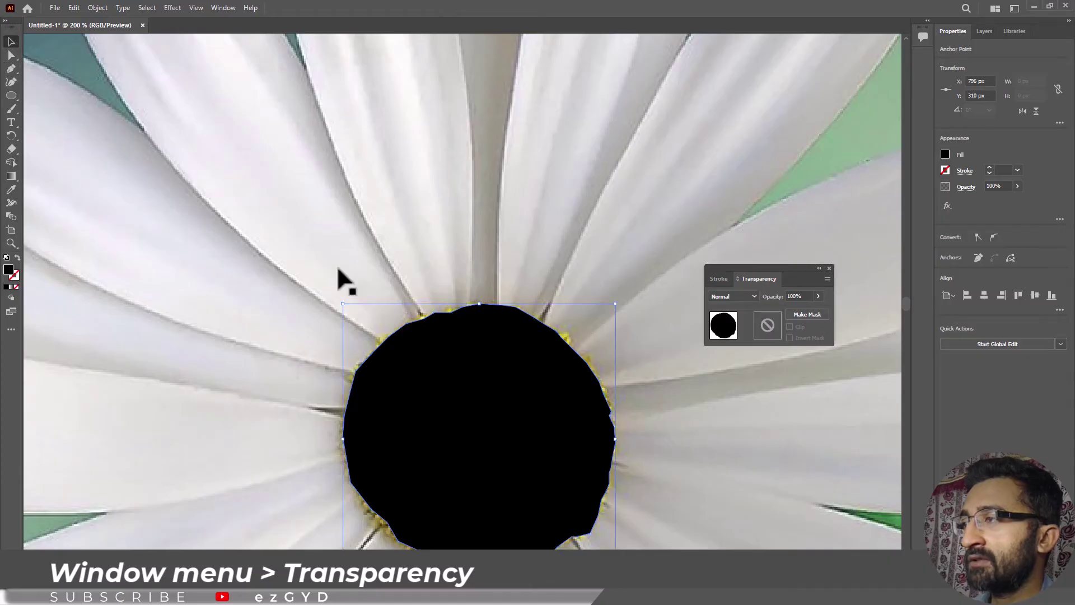
Step: Make an opacity mask from the black shape and the daisy photo, with Clip turned off
{"action": "key", "text": "ctrl+a"}
{"action": "left_click", "coordinate": [807, 315]}
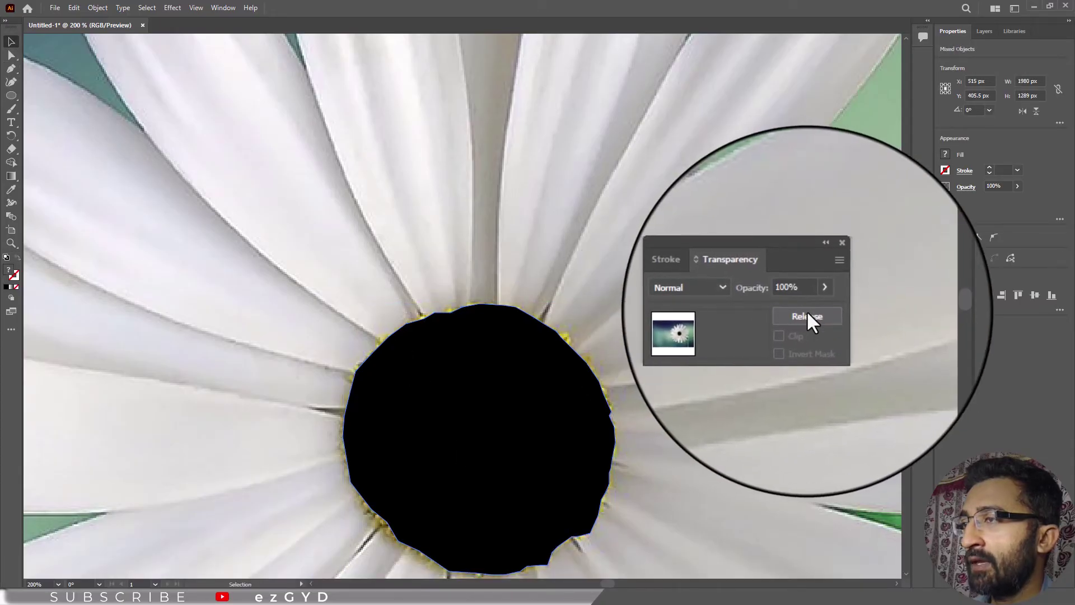
{"action": "left_click", "coordinate": [790, 327]}
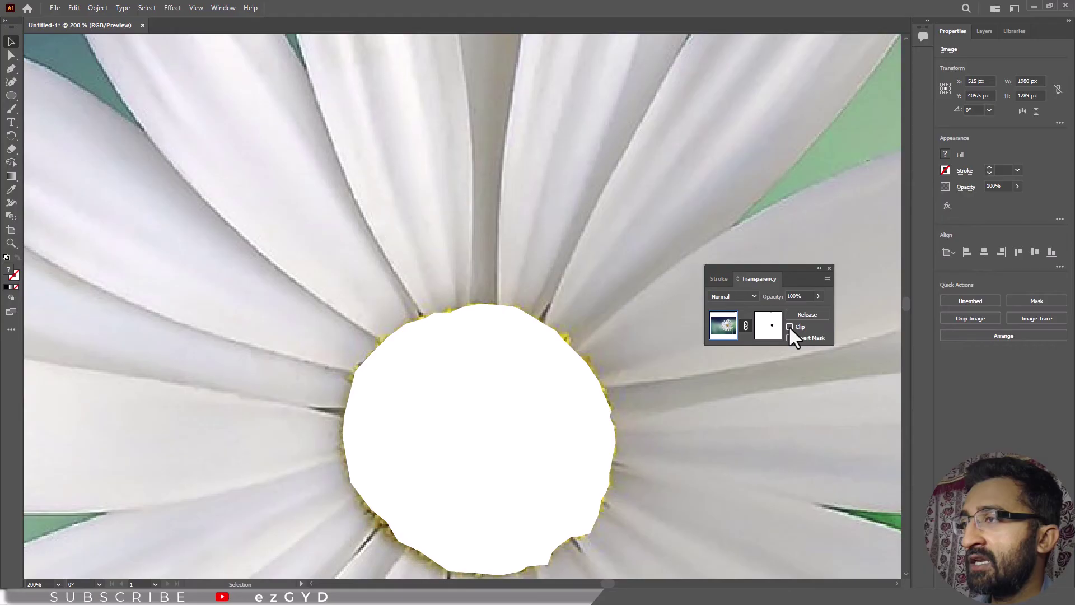
Step: Examine the cut-out centre within the whole masked daisy photo
{"action": "key", "text": "ctrl+minus"}
{"action": "key", "text": "ctrl+minus"}
{"action": "key", "text": "ctrl+minus"}
{"action": "key", "text": "ctrl+minus"}
{"action": "left_click_drag", "start_coordinate": [626, 302], "coordinate": [535, 436]}
{"action": "key", "text": "ctrl+minus"}
{"action": "left_click_drag", "start_coordinate": [586, 367], "coordinate": [603, 405]}
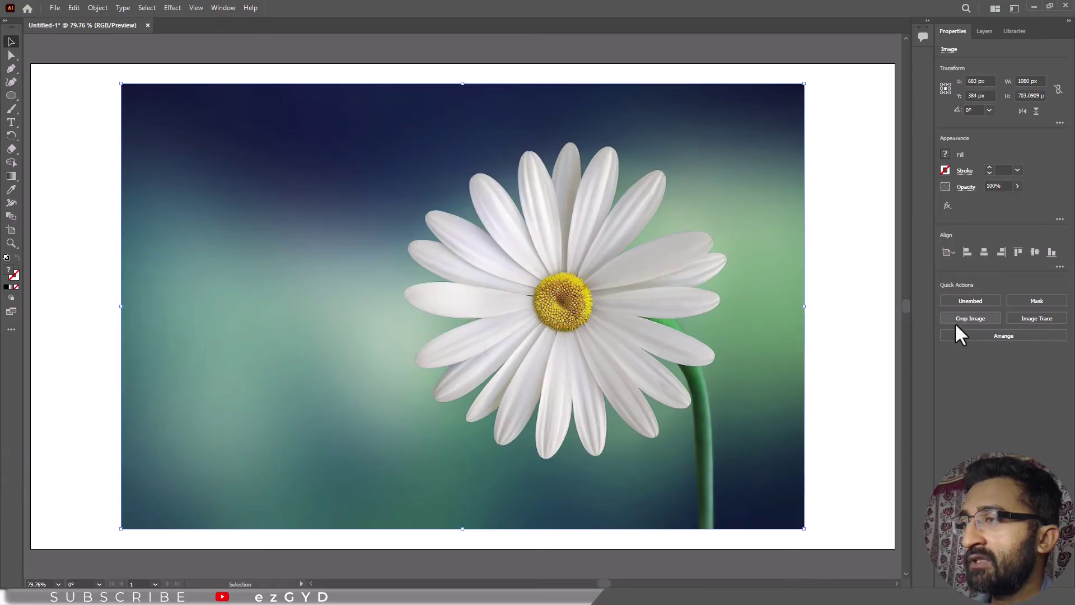
Step: Crop the photo closely around the daisy head to about 541 by 550 px and shift the cropped image left
{"action": "left_click", "coordinate": [984, 320]}
{"action": "left_click_drag", "start_coordinate": [523, 84], "coordinate": [523, 124]}
{"action": "left_click_drag", "start_coordinate": [301, 327], "coordinate": [402, 328]}
{"action": "left_click_drag", "start_coordinate": [574, 528], "coordinate": [592, 472]}
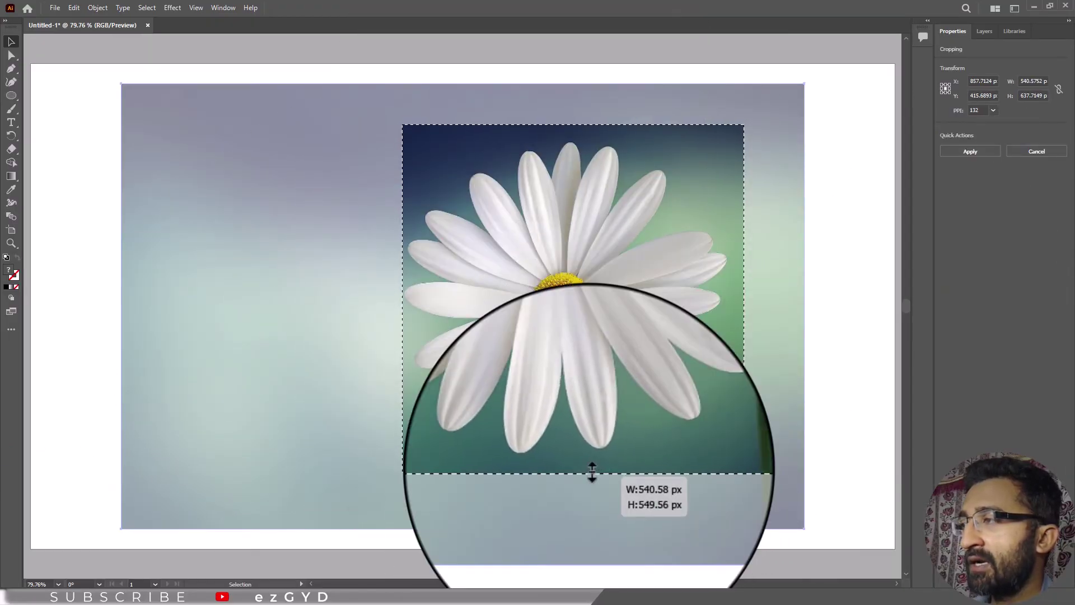
{"action": "left_click", "coordinate": [973, 150]}
{"action": "left_click_drag", "start_coordinate": [401, 300], "coordinate": [345, 319]}
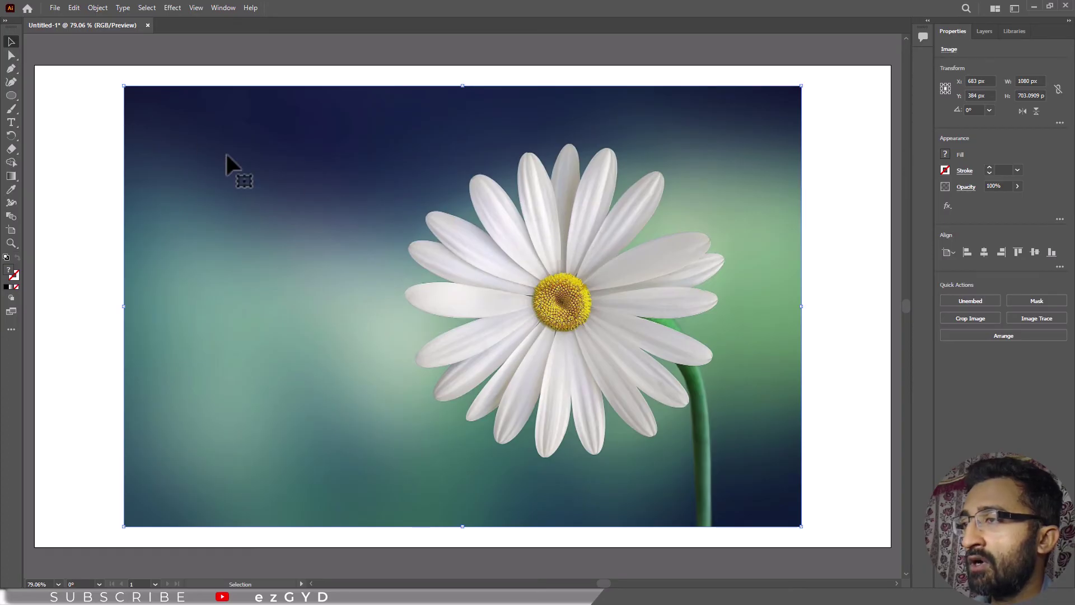
Step: Draw a black circle with the Ellipse tool over the daisy head, covering most of the petals
{"action": "left_click", "coordinate": [12, 95]}
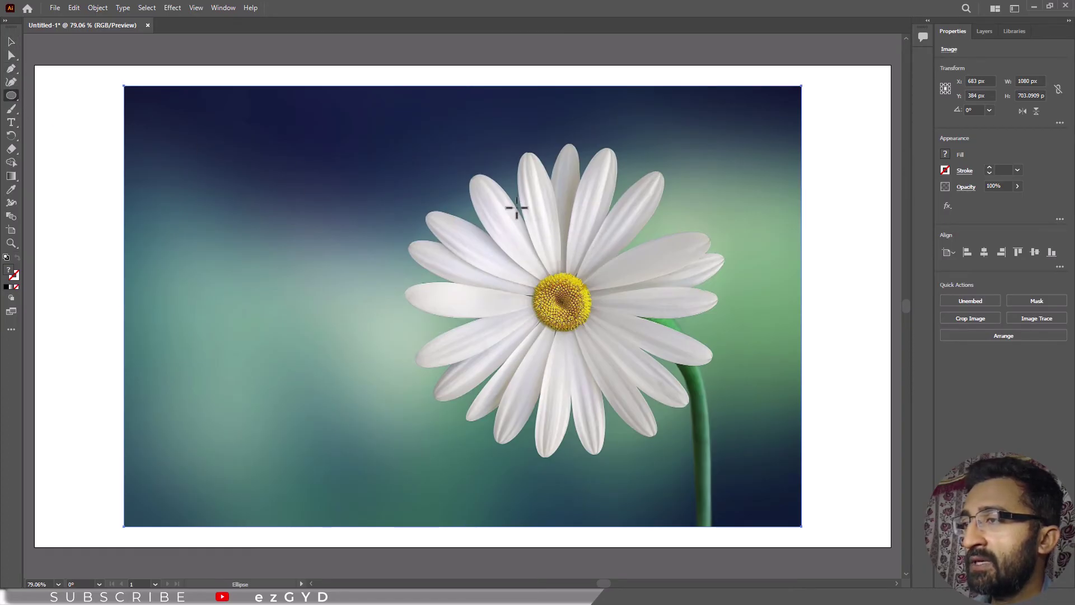
{"action": "left_click_drag", "start_coordinate": [421, 146], "coordinate": [724, 448]}
{"action": "left_click_drag", "start_coordinate": [561, 359], "coordinate": [555, 359]}
Step: Make a clipping mask from the circle and the photo, and move the clipped daisy slightly up and right
{"action": "left_click_drag", "start_coordinate": [640, 73], "coordinate": [527, 291]}
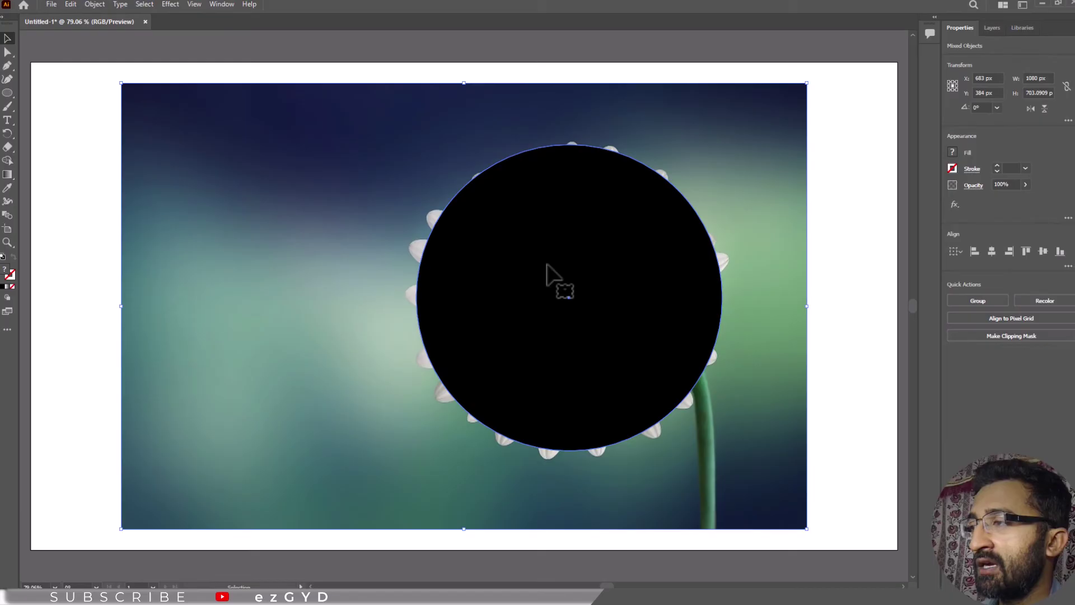
{"action": "right_click", "coordinate": [546, 268]}
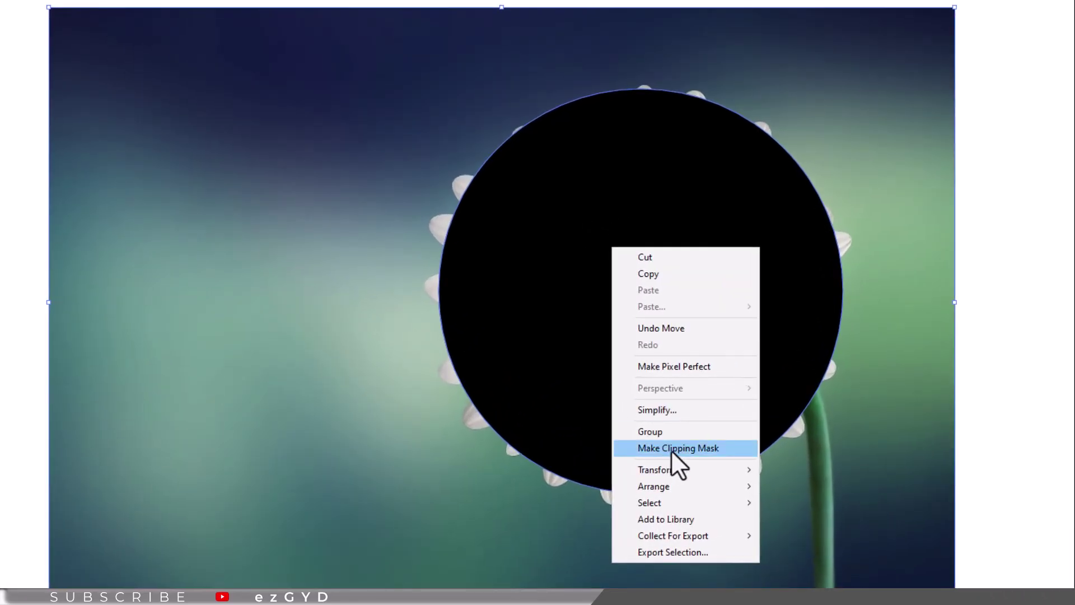
{"action": "left_click", "coordinate": [671, 449]}
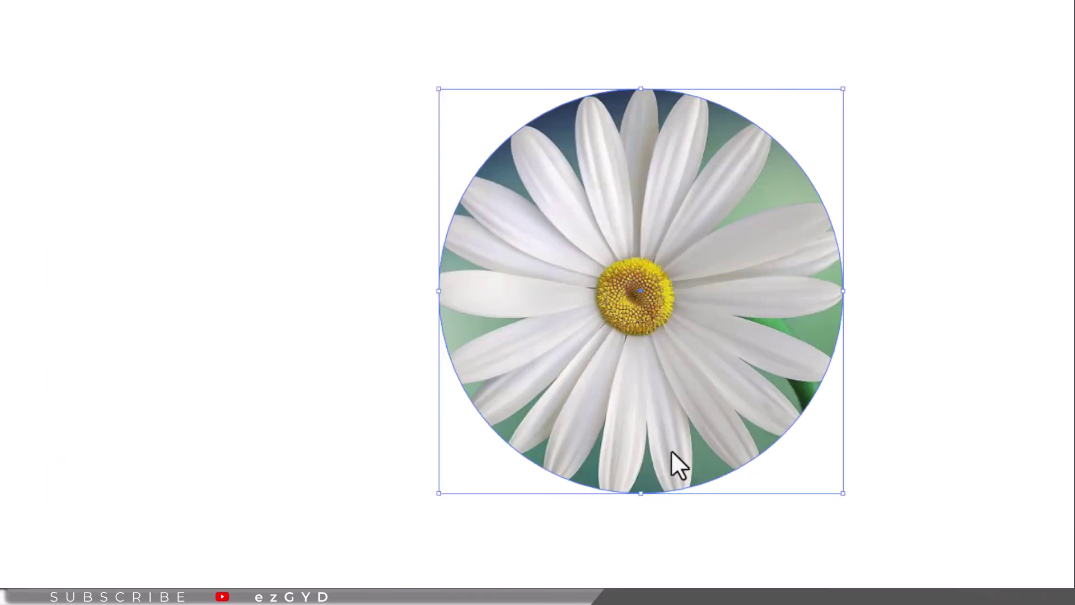
{"action": "left_click", "coordinate": [835, 448]}
{"action": "left_click_drag", "start_coordinate": [678, 372], "coordinate": [688, 334]}
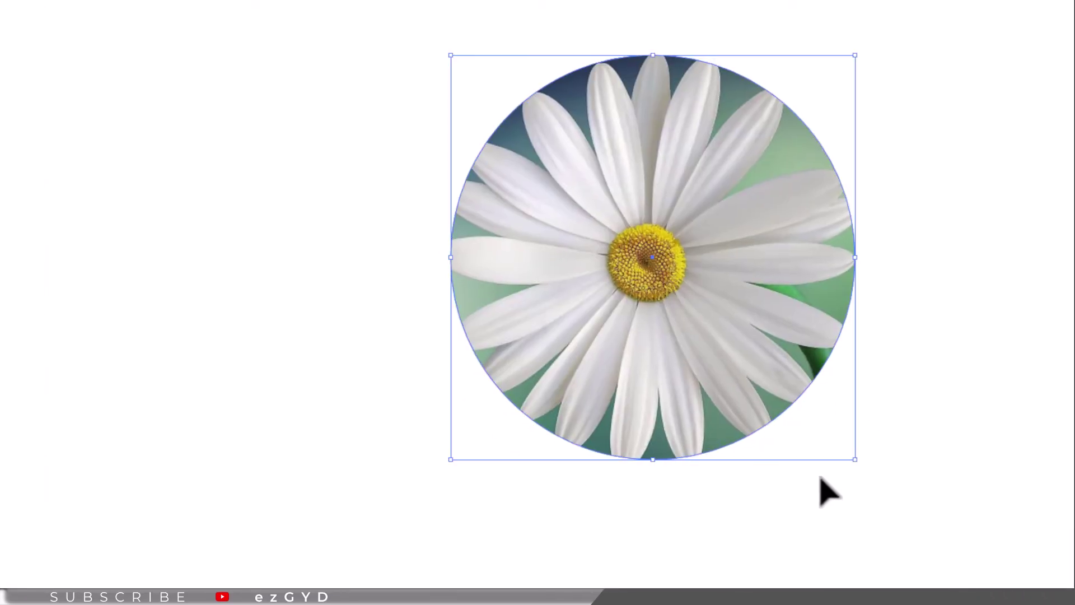
Step: Inside the clipping group, scale the photo down slightly and nudge it up and right to centre the daisy in the circle
{"action": "double_click", "coordinate": [638, 338]}
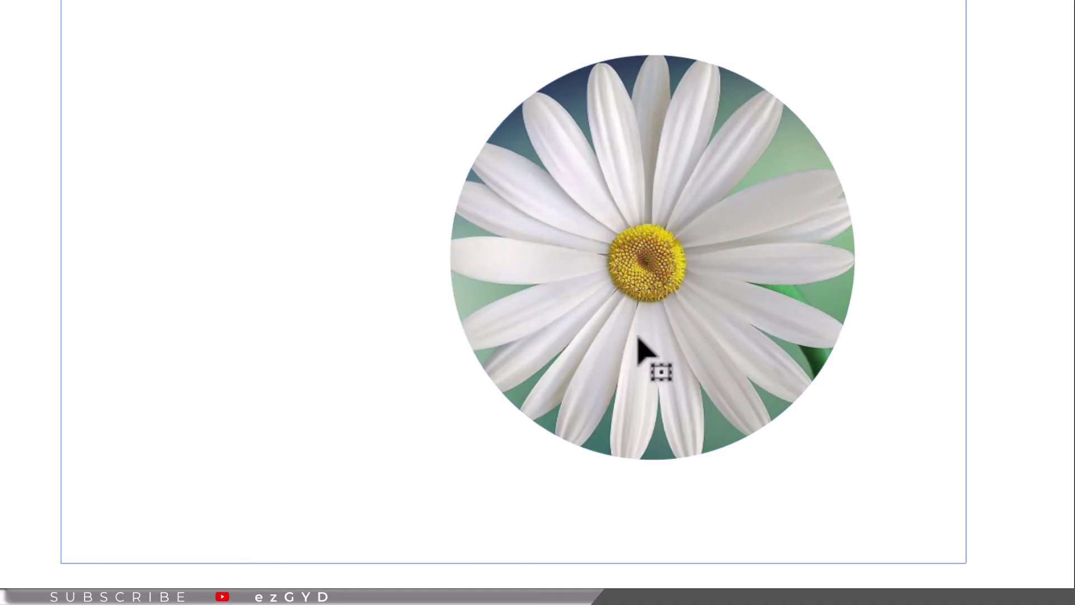
{"action": "double_click", "coordinate": [639, 301]}
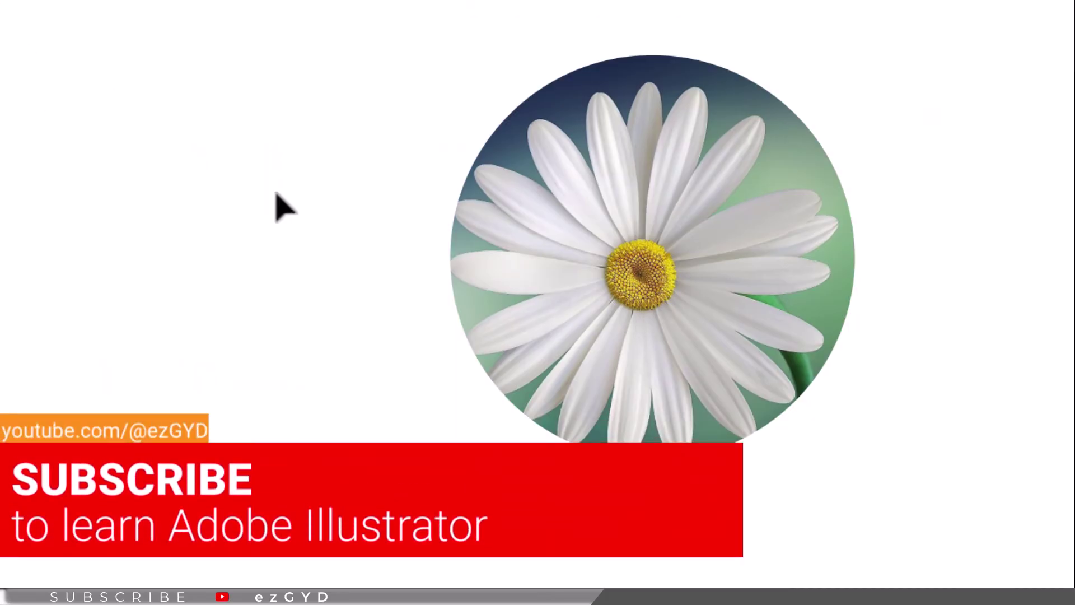
{"action": "left_click", "coordinate": [660, 343]}
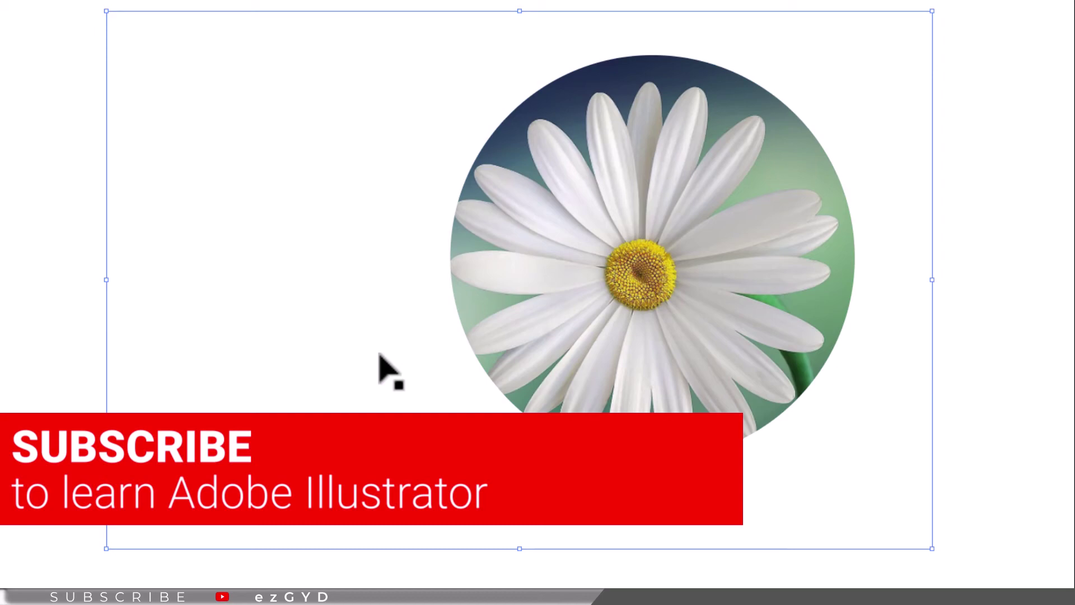
{"action": "key", "text": "Up"}
{"action": "key", "text": "Up"}
{"action": "key", "text": "Up"}
{"action": "key", "text": "Up"}
{"action": "key", "text": "Up"}
{"action": "key", "text": "Up"}
{"action": "key", "text": "Right"}
{"action": "key", "text": "Right"}
{"action": "key", "text": "Right"}
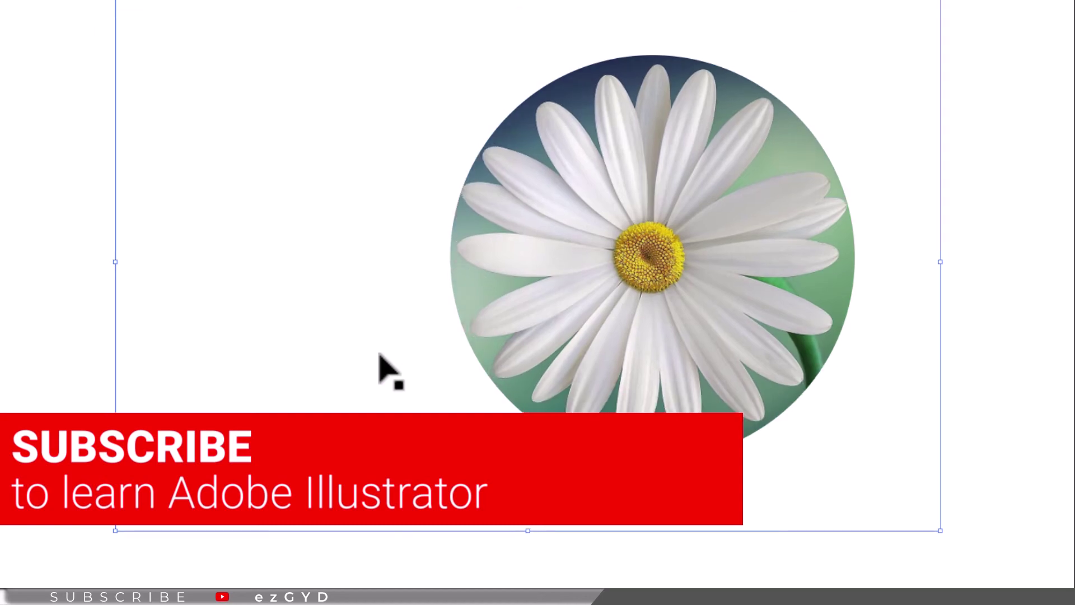